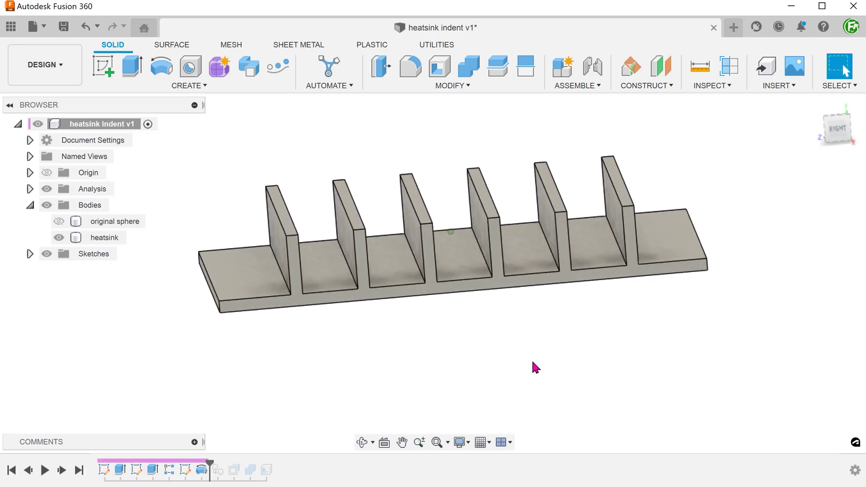
Step: Roll the timeline to the end and section the model on YZ with the original sphere shown
drag(210, 463, 275, 462)
shift+middle_drag(344, 385, 479, 376)
click(730, 67)
click(403, 211)
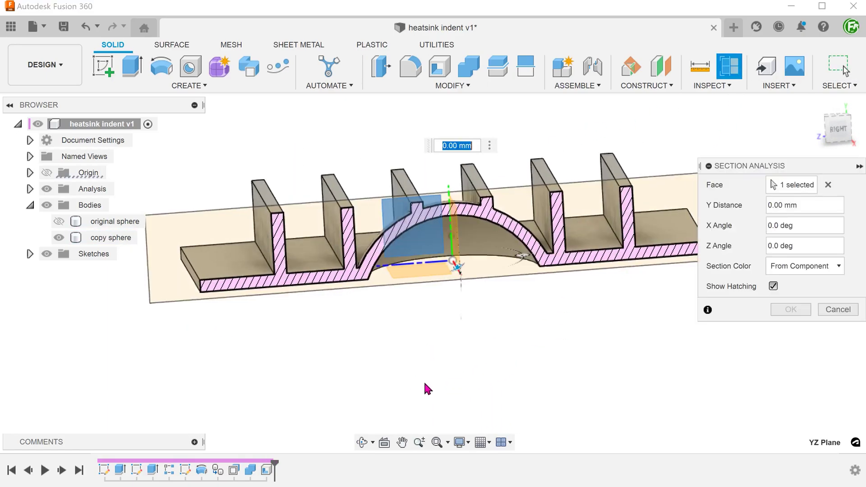
click(59, 221)
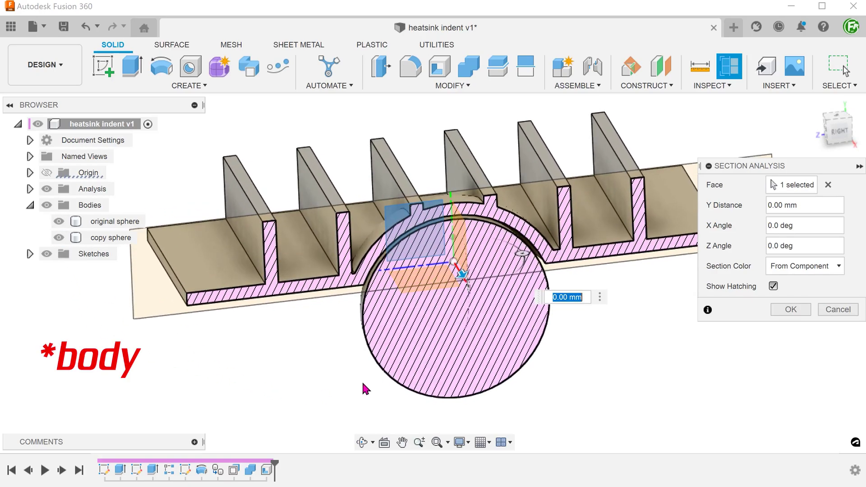
drag(461, 274, 481, 291)
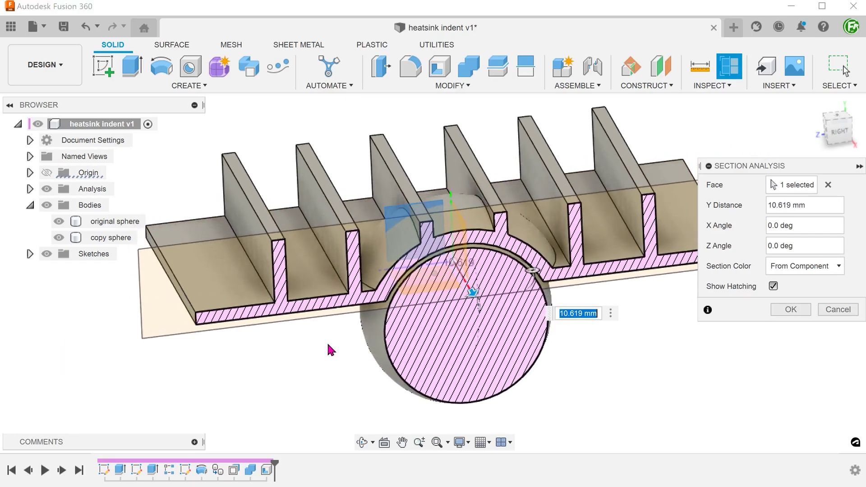
shift+middle_drag(328, 344, 310, 351)
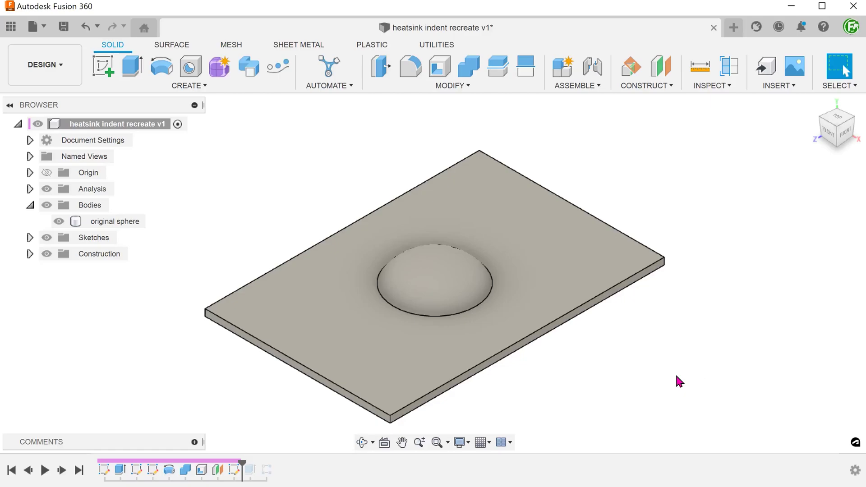
Step: Cut a YZ-plane section analysis through the recreated plate and keep it
shift+middle_drag(677, 377, 715, 332)
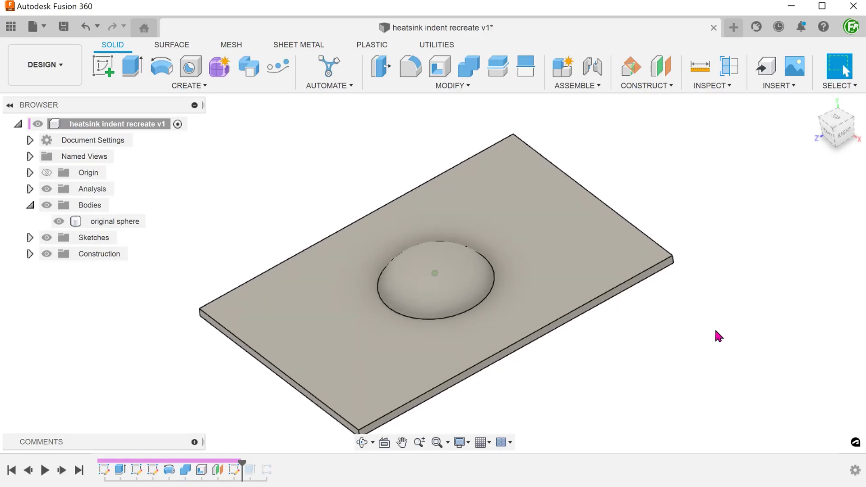
click(730, 66)
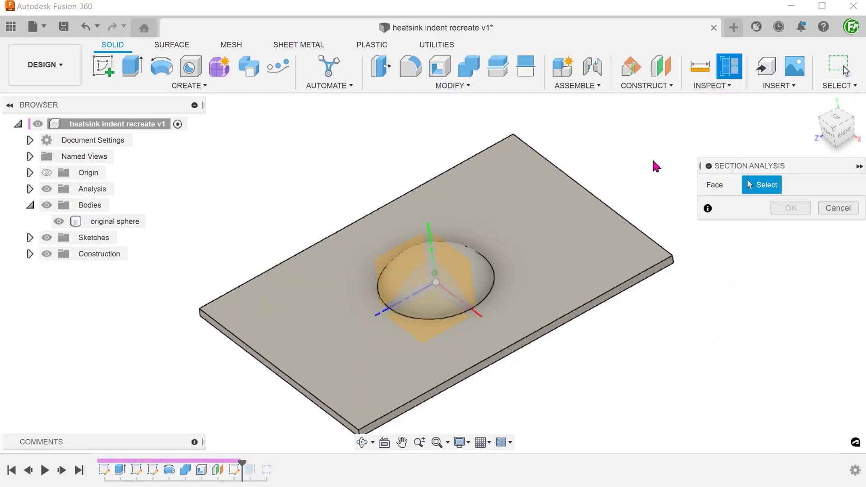
click(404, 256)
shift+middle_drag(243, 215, 216, 190)
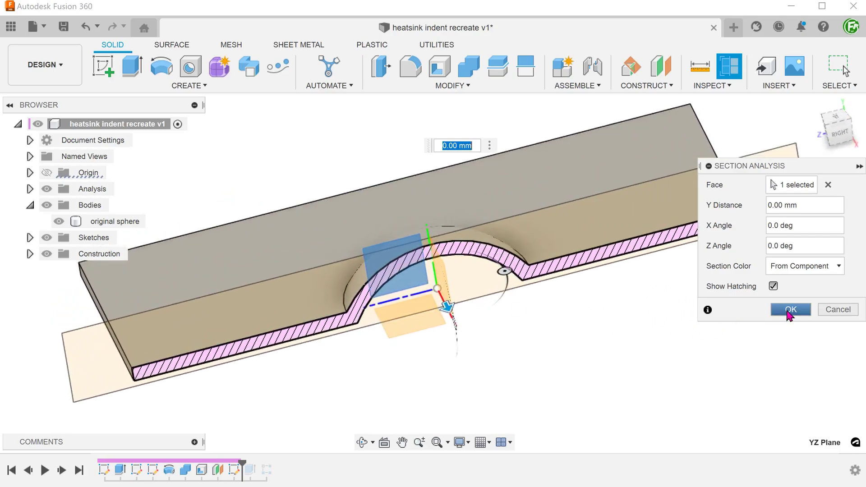
click(794, 311)
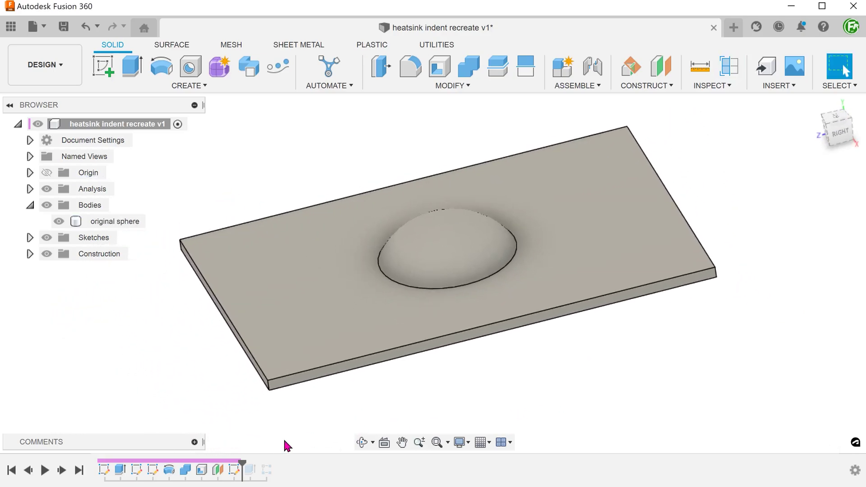
Step: Replay the Extrude and Pattern1 fin features, then section the finned plate on YZ
drag(241, 461, 259, 460)
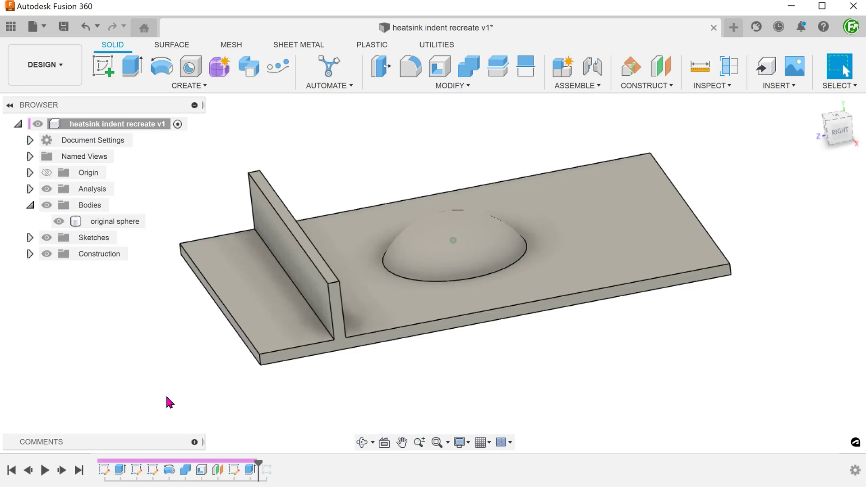
drag(259, 463, 274, 463)
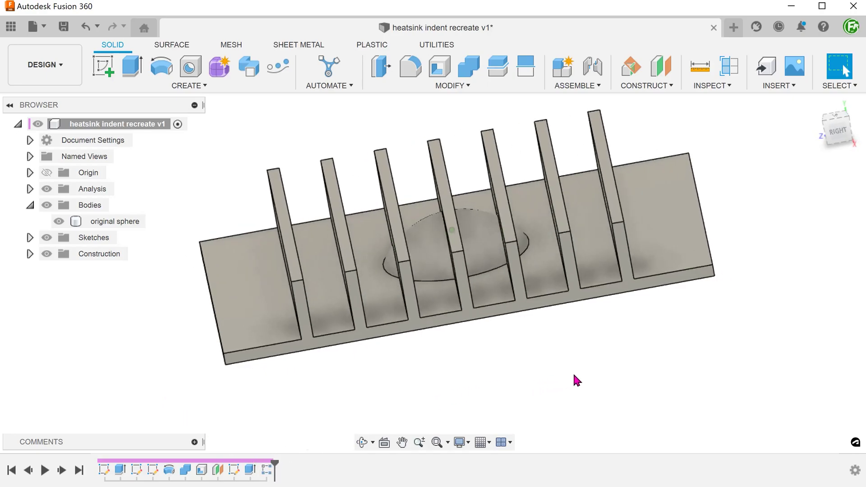
click(730, 68)
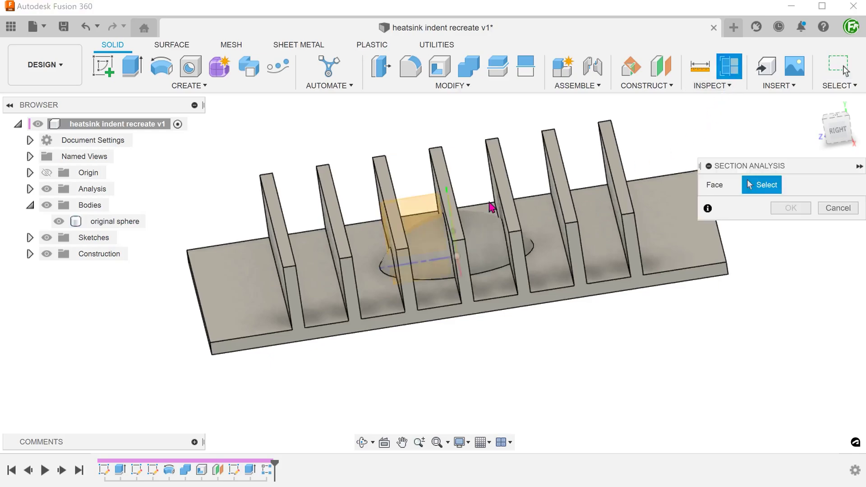
click(424, 211)
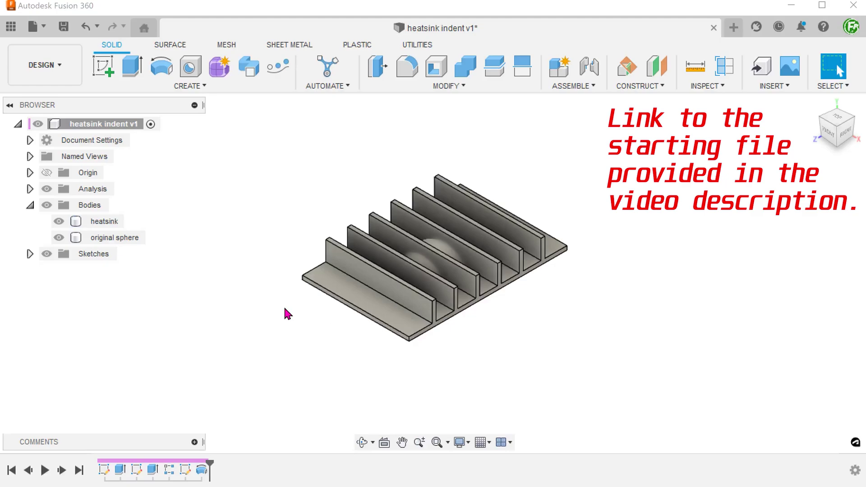
Step: Copy the original sphere body and paste it in place into the root component
right_click(134, 245)
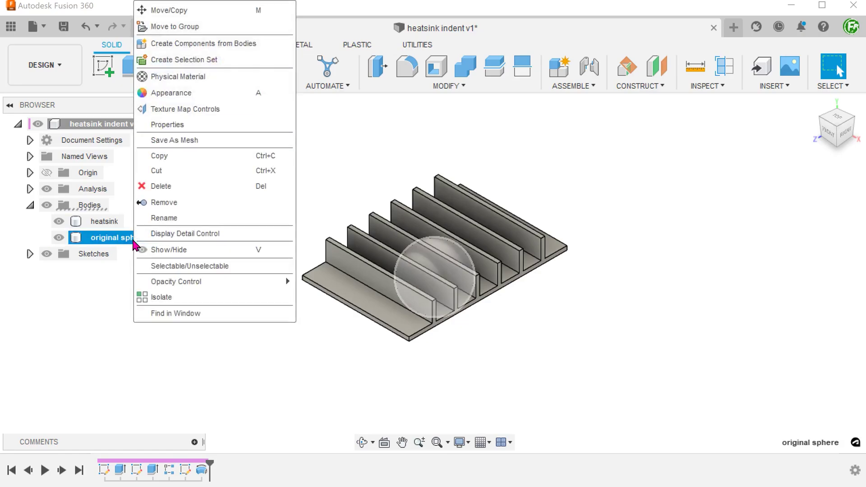
click(200, 157)
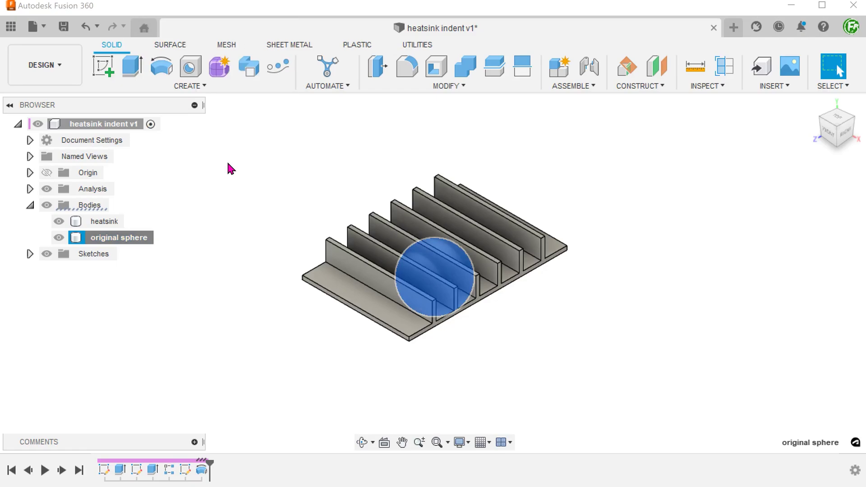
right_click(135, 127)
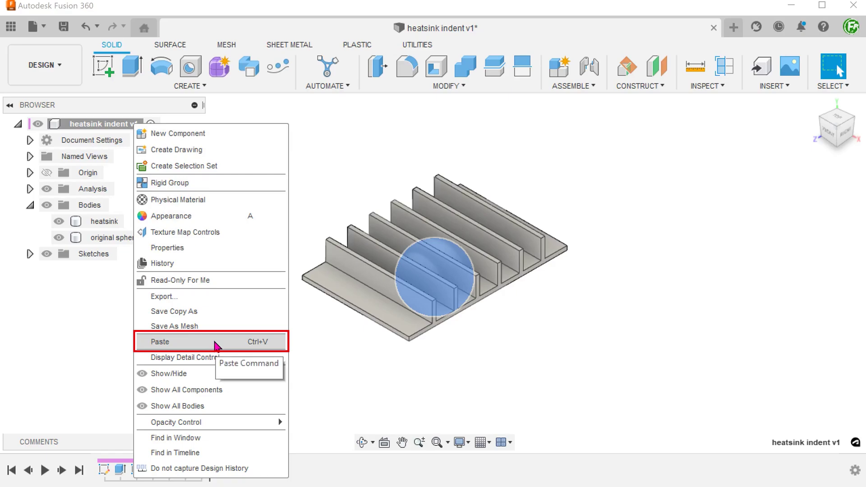
click(216, 346)
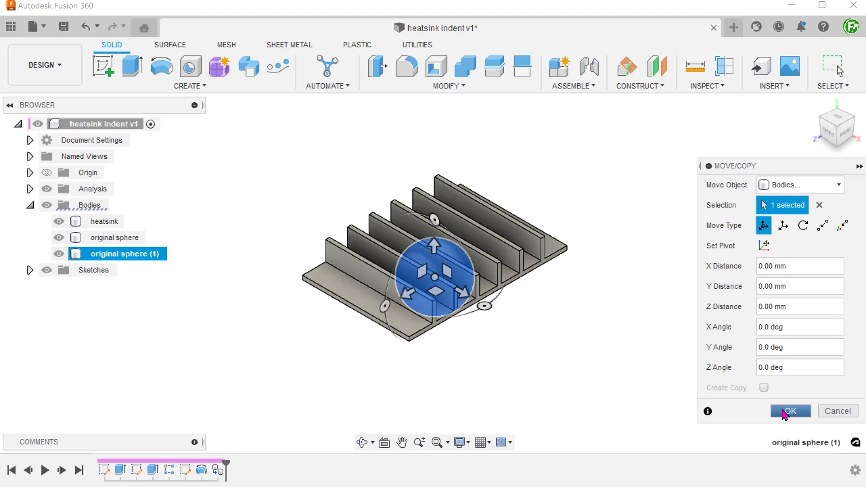
click(784, 414)
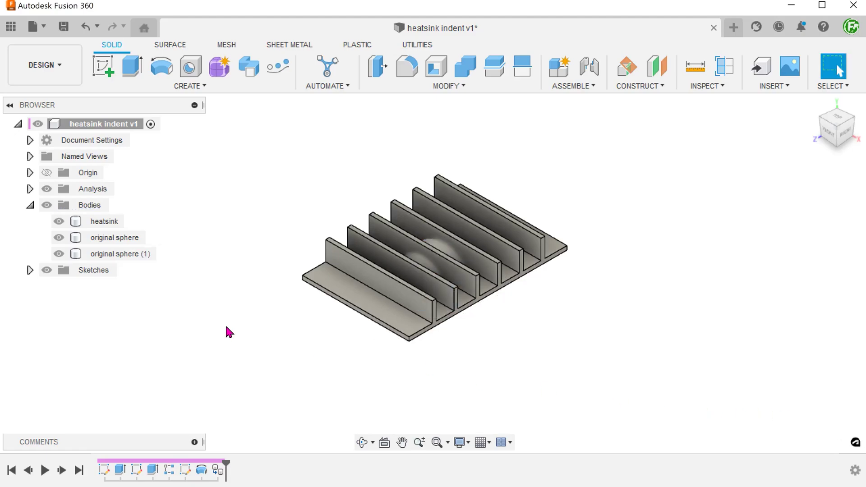
Step: Rename 'original sphere (1)' to 'copy sphere' and hide the original sphere body
click(128, 259)
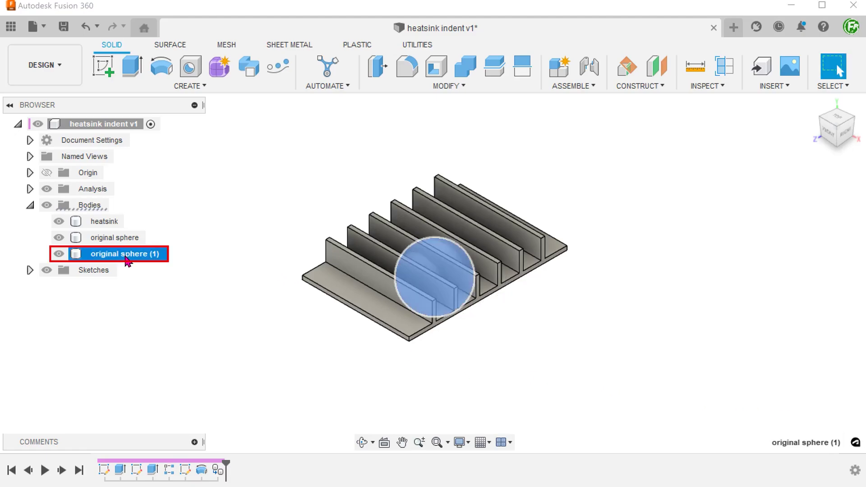
click(125, 257)
drag(120, 254, 87, 254)
text(copy)
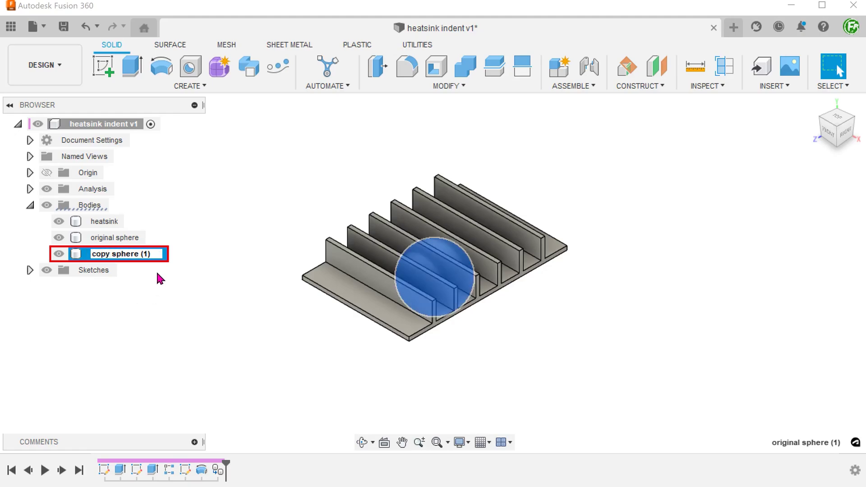
key(BackSpace)
key(BackSpace)
key(BackSpace)
key(BackSpace)
key(Return)
click(172, 318)
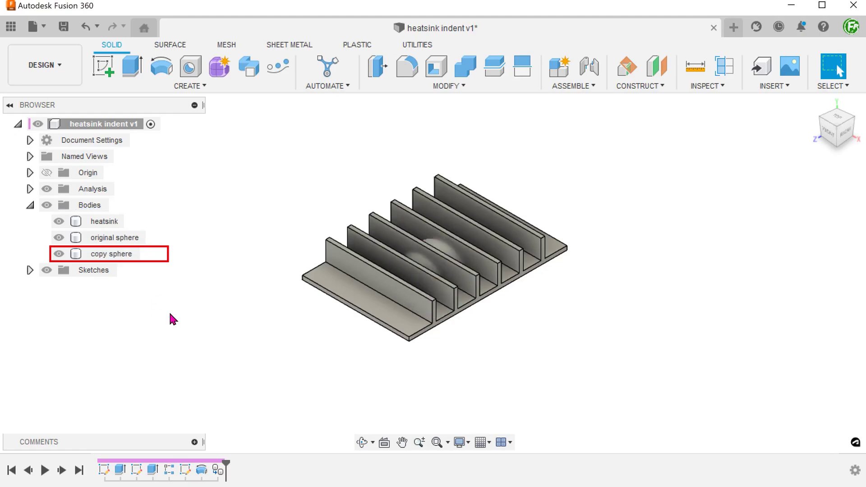
click(58, 238)
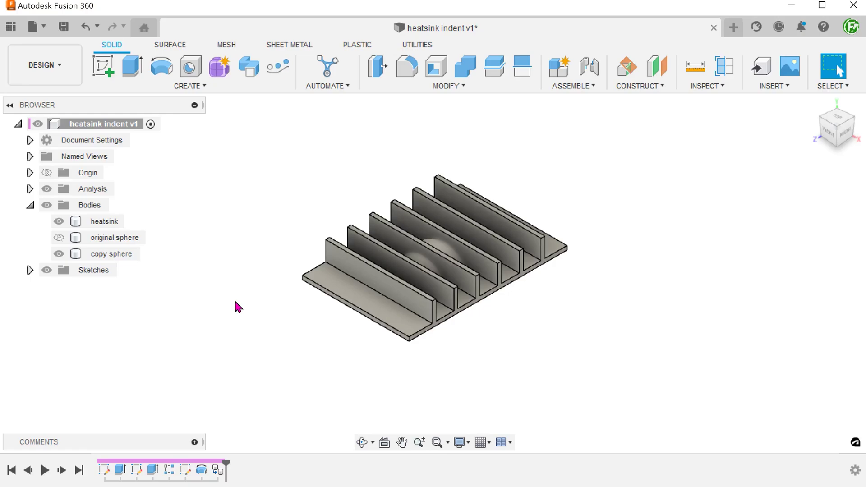
scroll(264, 321, up, 2)
Step: Offset the copy sphere's face outward by 4 mm with Offset Face
click(414, 88)
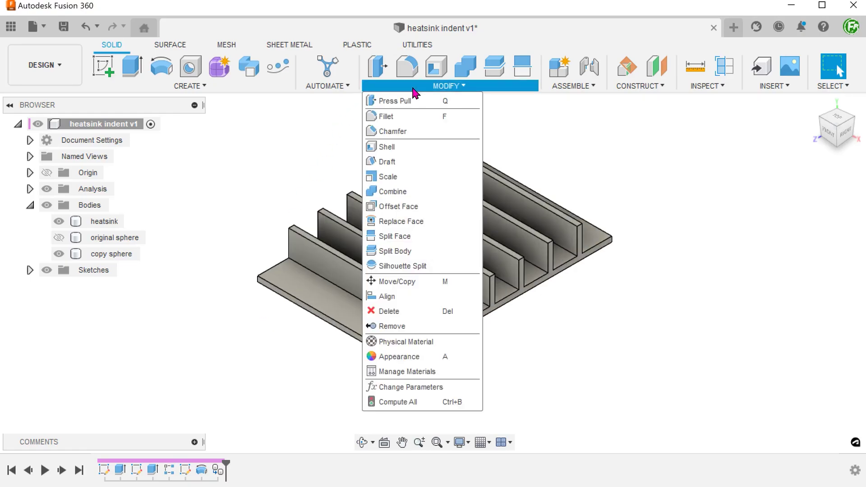
click(438, 209)
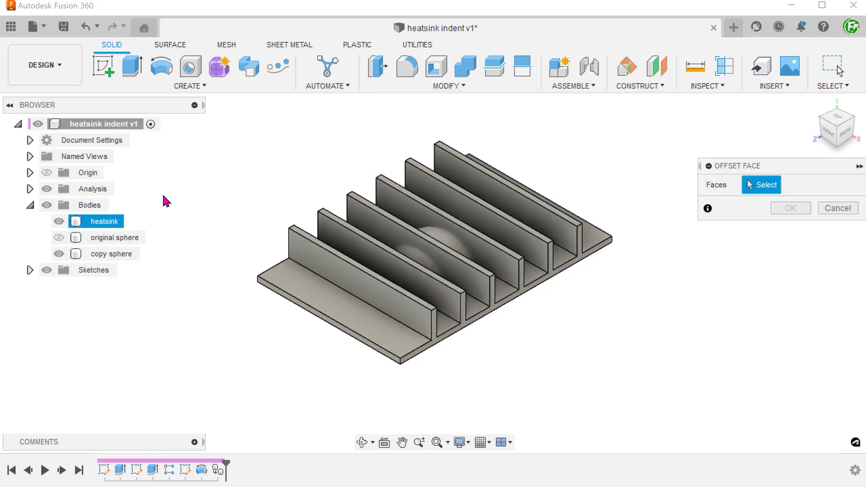
shift+middle_drag(195, 198, 185, 197)
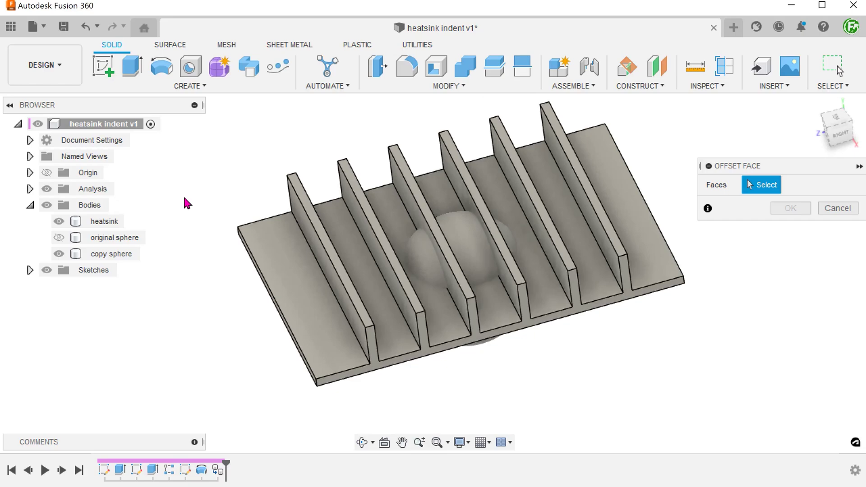
click(452, 238)
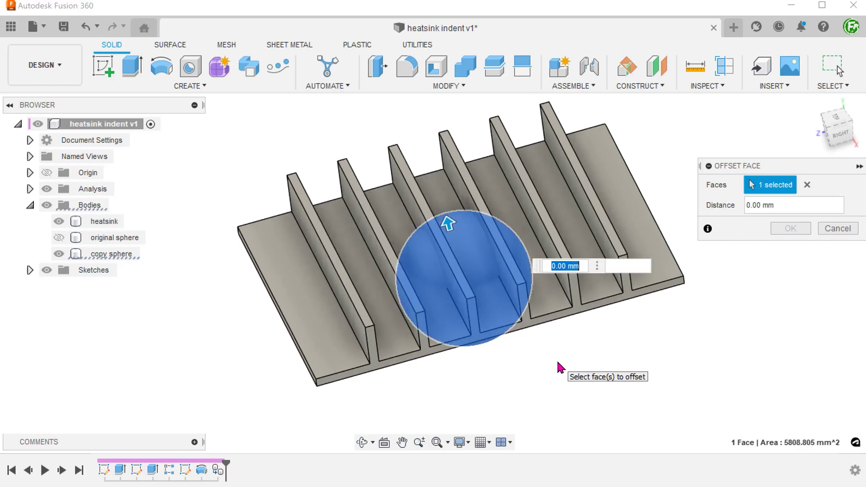
text(4)
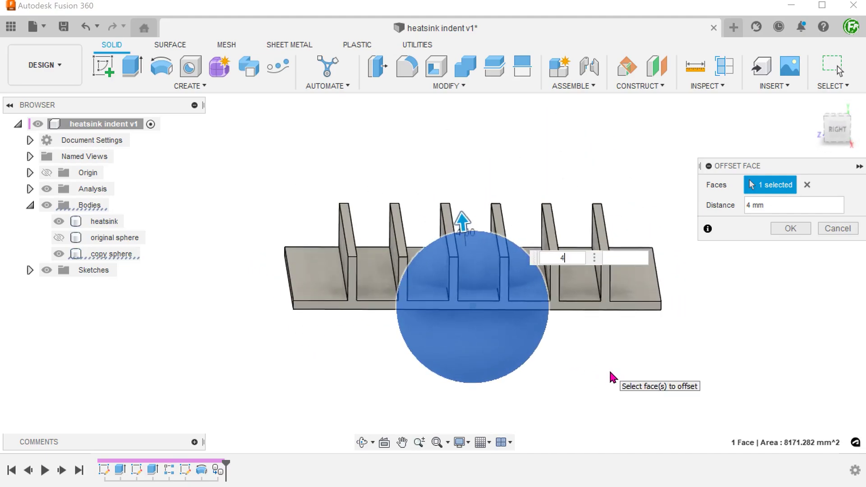
click(778, 230)
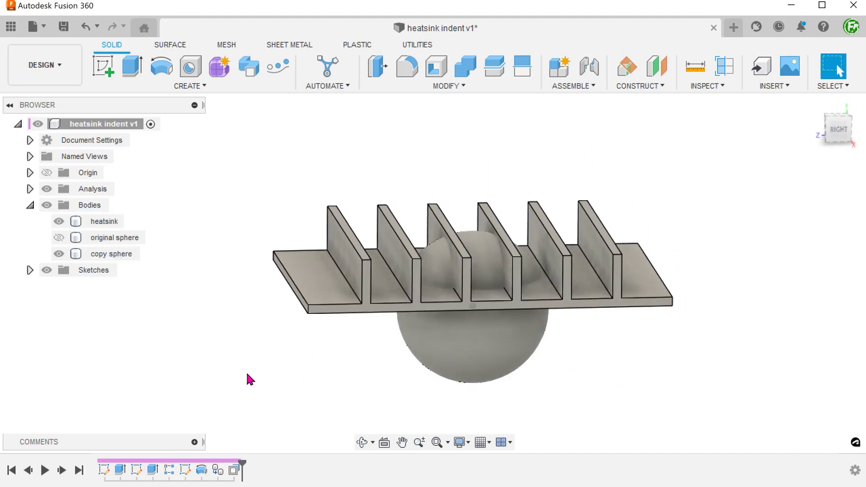
key(F6)
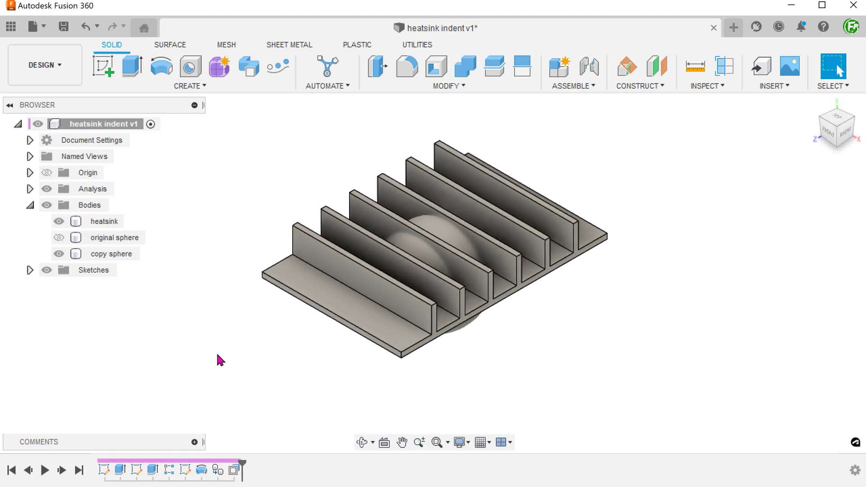
Step: Combine with Join, heatsink as target and copy sphere as tool, then inspect the result
click(402, 90)
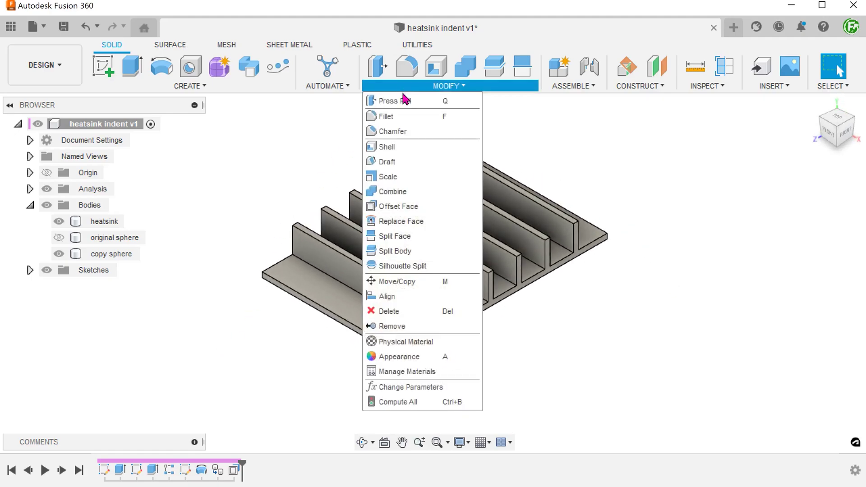
click(395, 191)
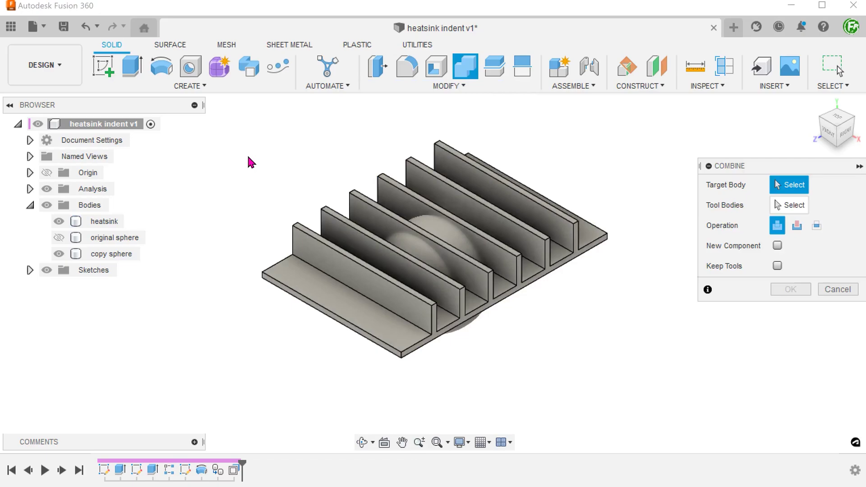
shift+middle_drag(229, 165, 194, 201)
click(297, 285)
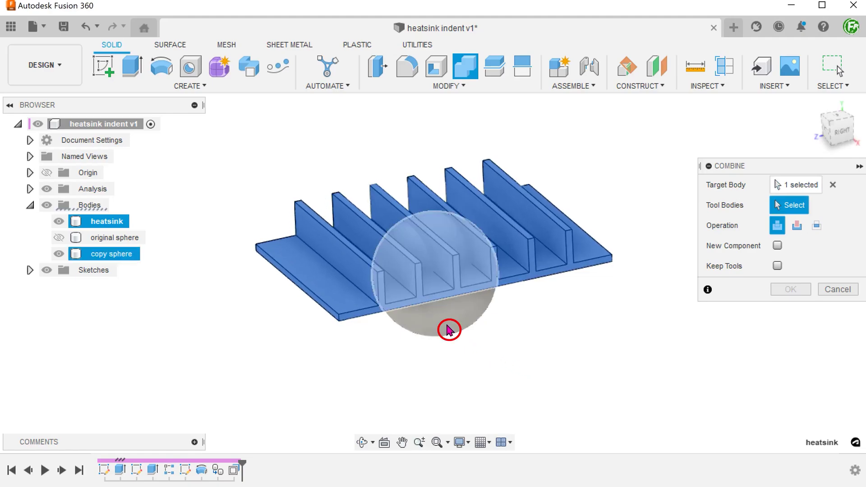
click(449, 329)
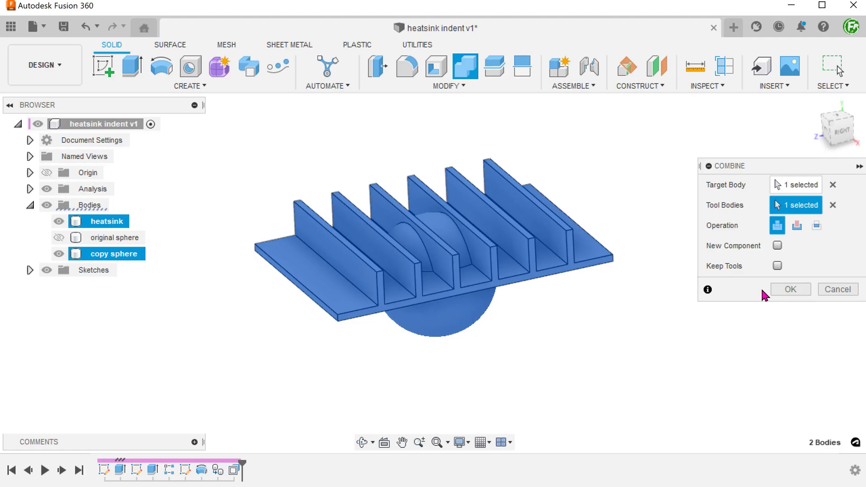
click(779, 291)
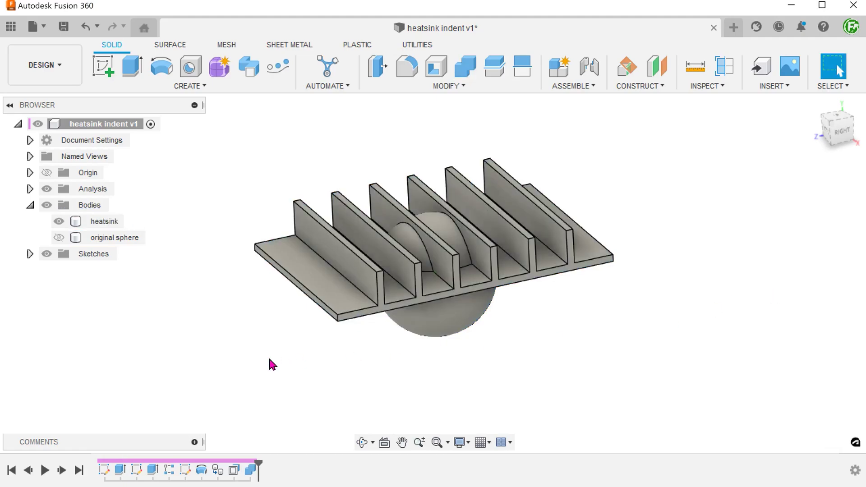
shift+middle_drag(269, 357, 205, 368)
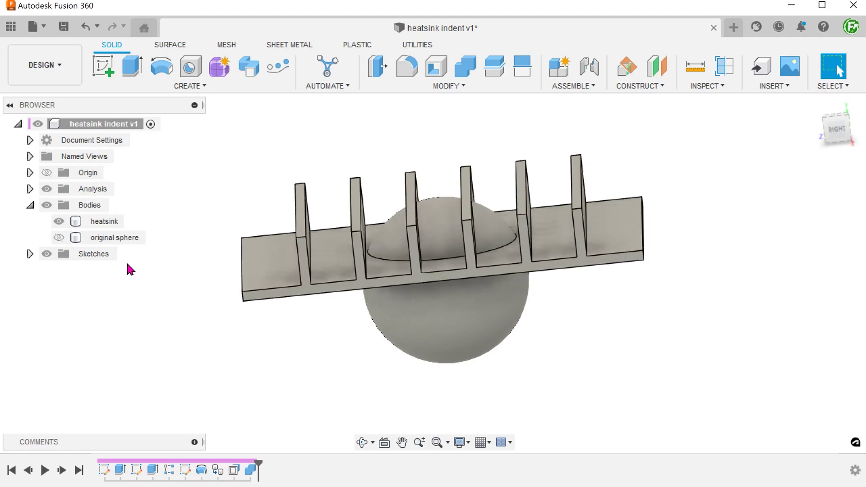
click(104, 222)
shift+middle_drag(170, 333, 188, 344)
click(187, 344)
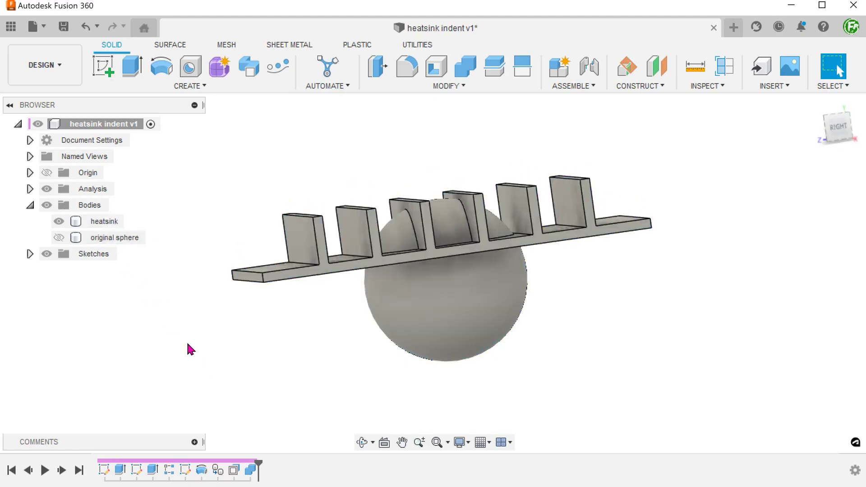
key(F6)
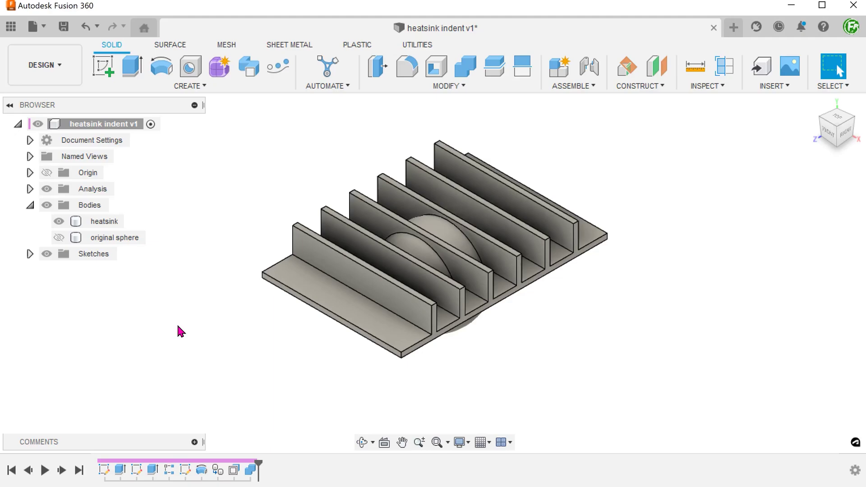
Step: Shell the heatsink inward to a 3 mm wall, opening the sphere face
click(381, 87)
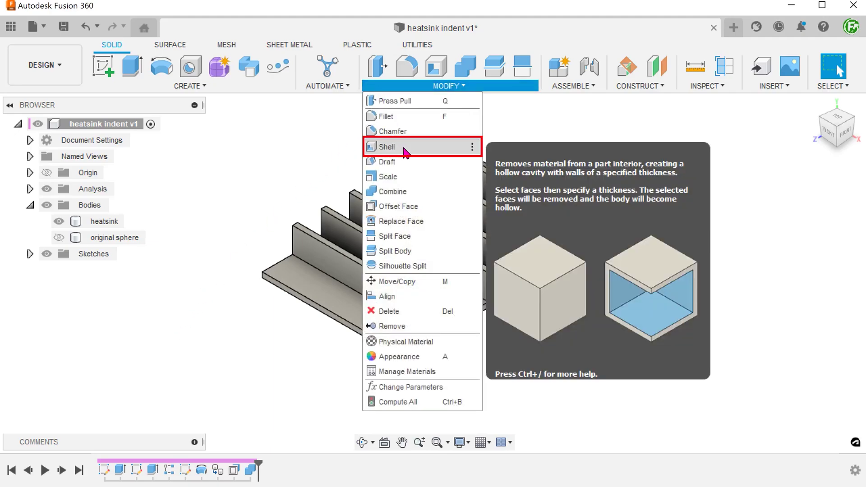
click(405, 148)
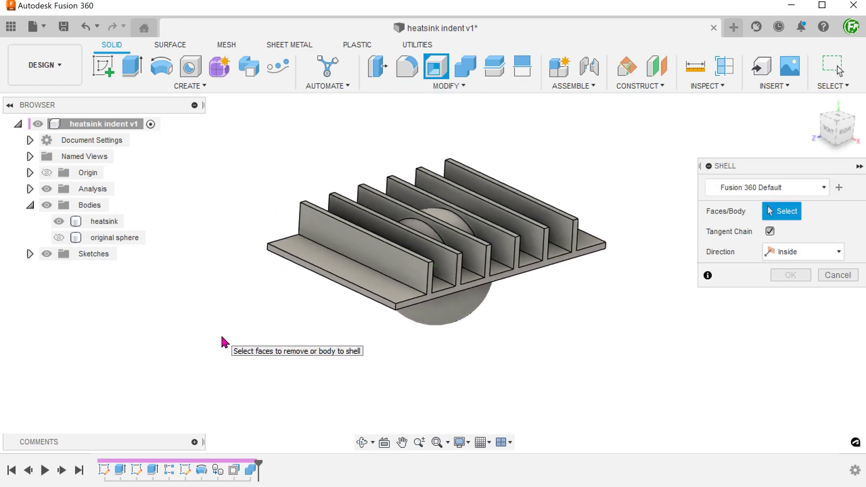
shift+middle_drag(222, 337, 219, 334)
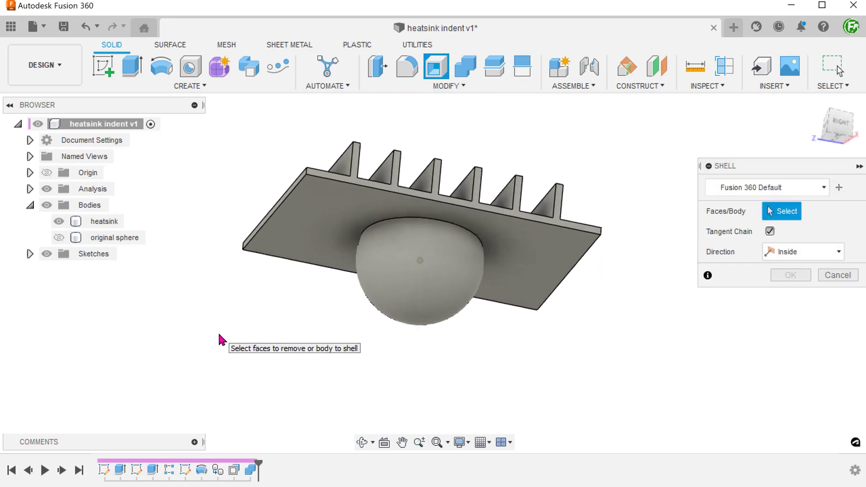
click(393, 276)
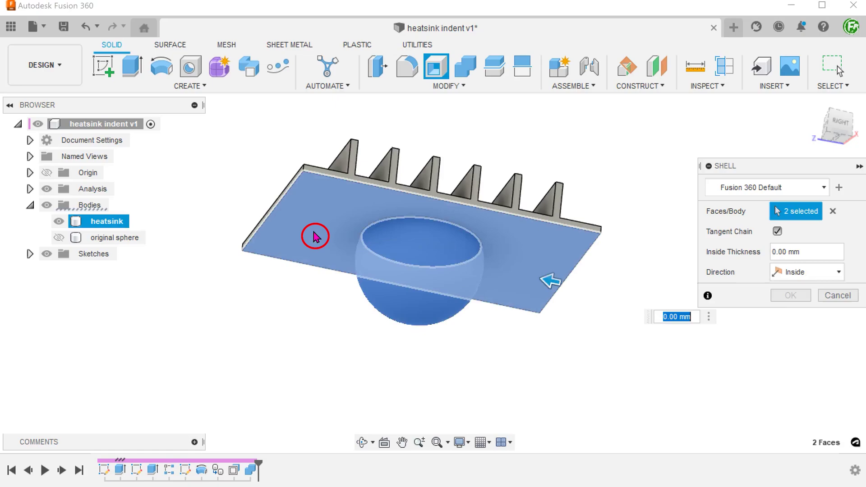
scroll(234, 334, up, 3)
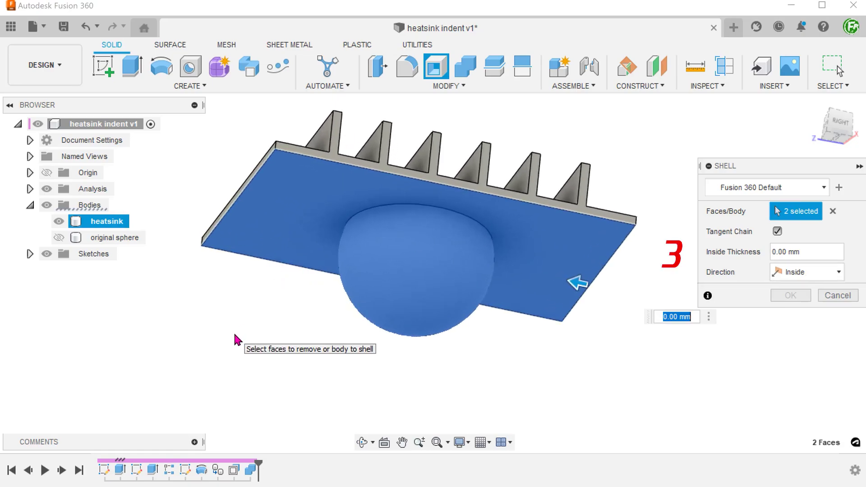
text(3)
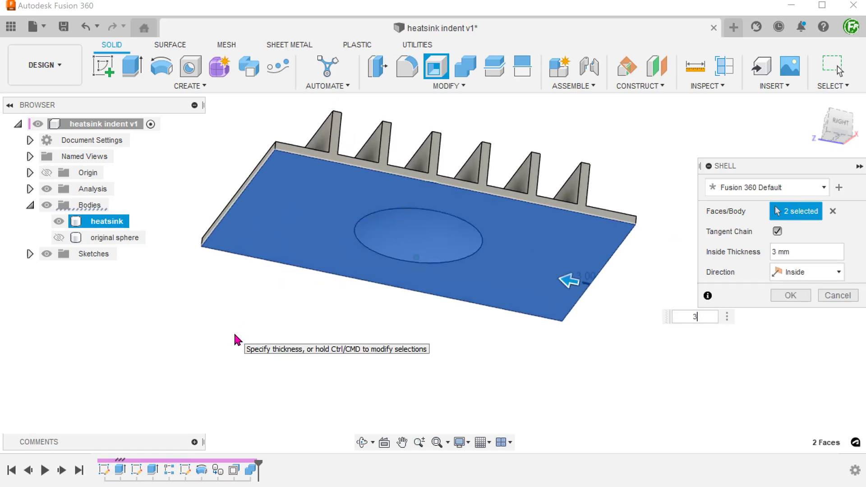
shift+middle_drag(183, 358, 226, 383)
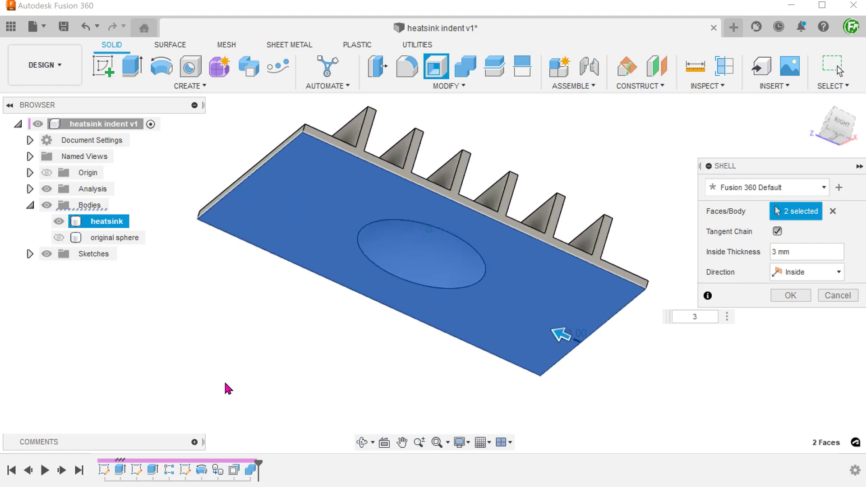
click(791, 296)
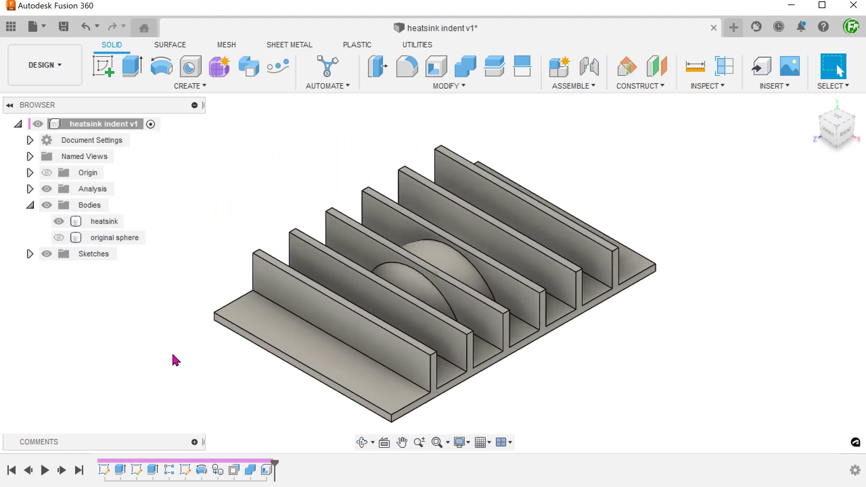
Step: Section the heatsink on YZ, show the original sphere, and slide the cut to check clearance
click(723, 67)
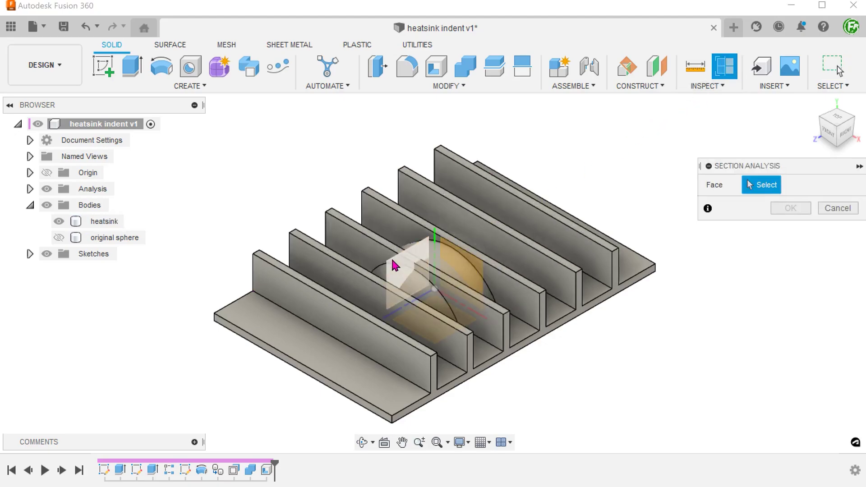
click(412, 254)
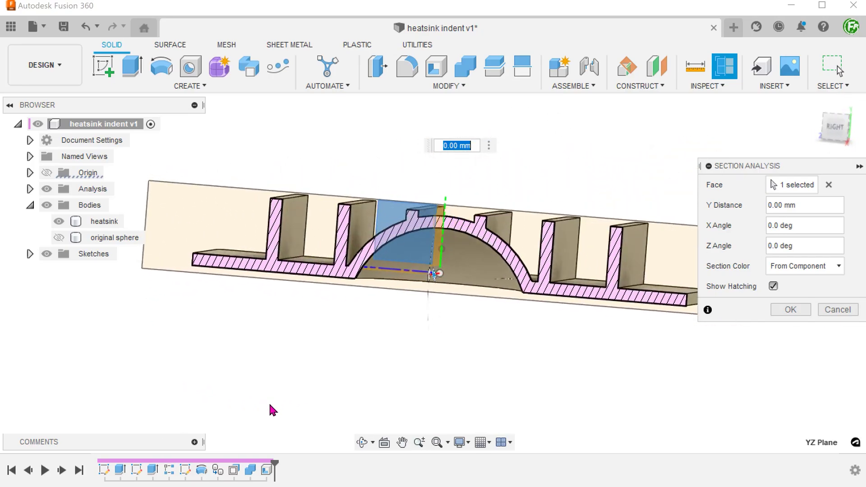
click(58, 238)
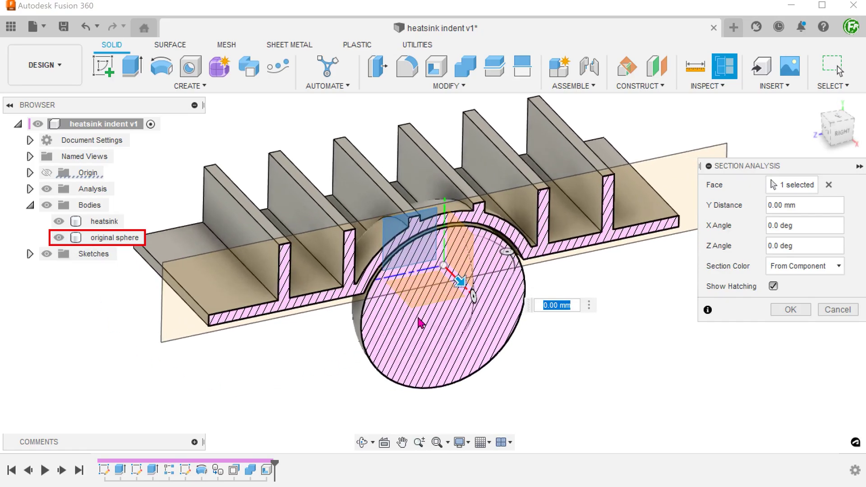
mouse_move(460, 283)
mouse_down()
mouse_move(493, 313)
mouse_move(461, 282)
mouse_move(450, 310)
mouse_move(478, 292)
mouse_move(459, 275)
mouse_move(447, 279)
mouse_up()
shift+middle_drag(286, 334, 289, 356)
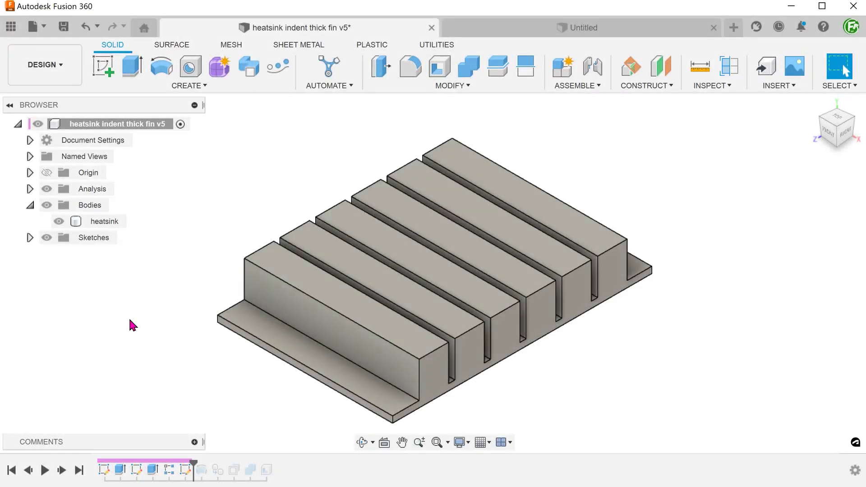
Step: Roll the thick-fin design's timeline to the end and section it through a fin face
shift+middle_drag(129, 320, 570, 381)
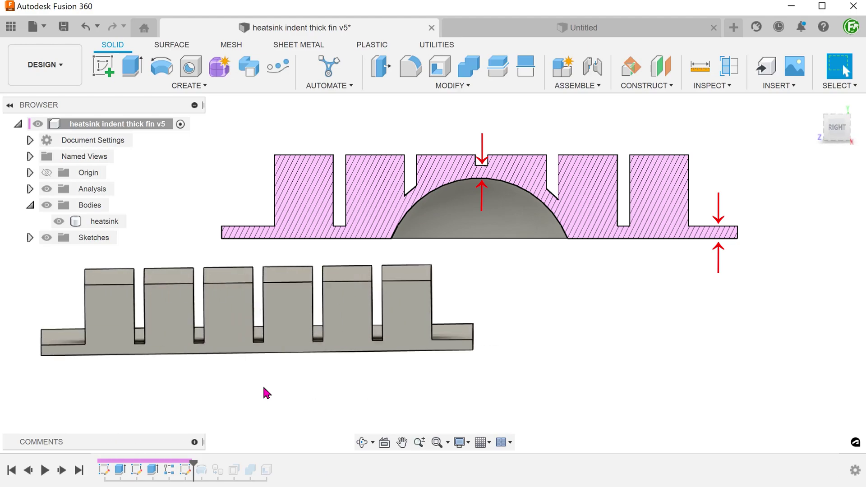
drag(194, 464, 274, 465)
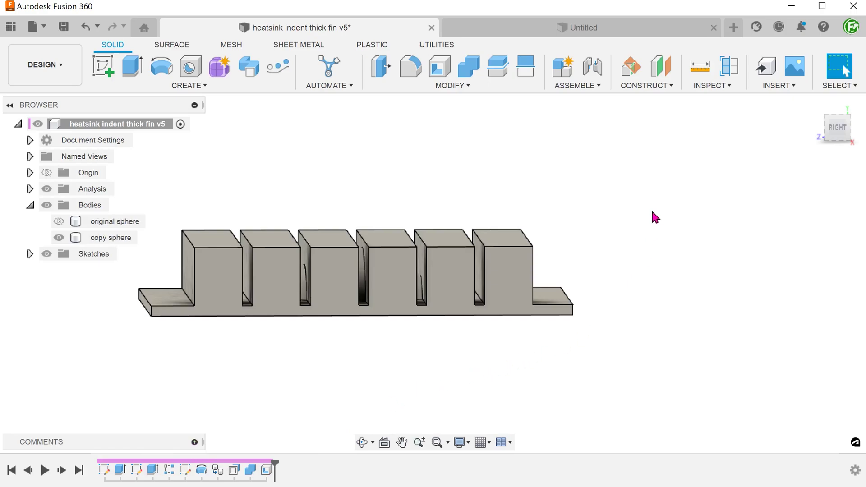
click(726, 66)
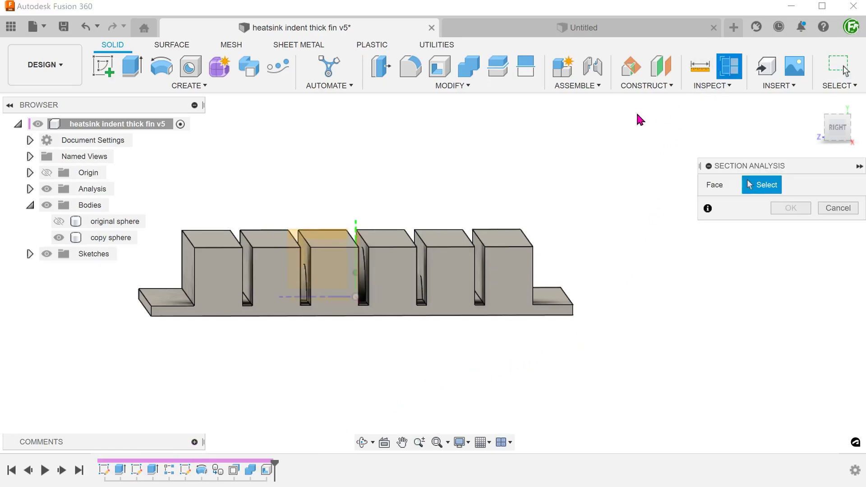
click(310, 240)
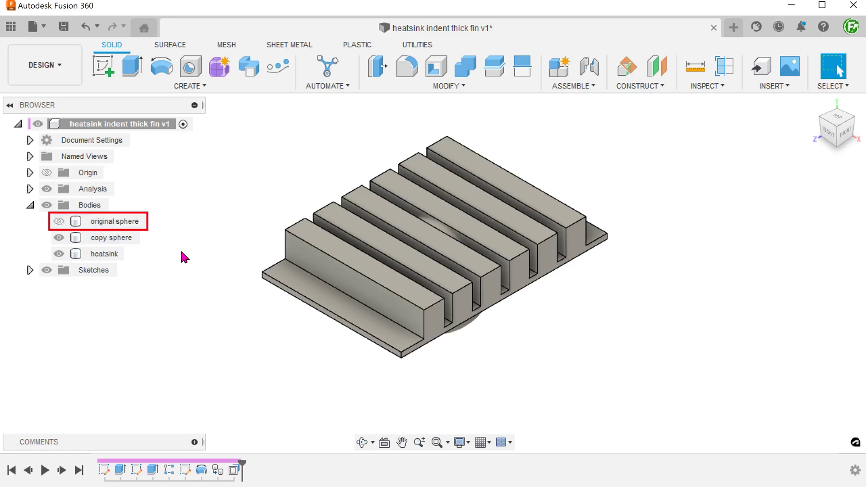
Step: Split the copy sphere body using the heatsink as the splitting tool
click(406, 90)
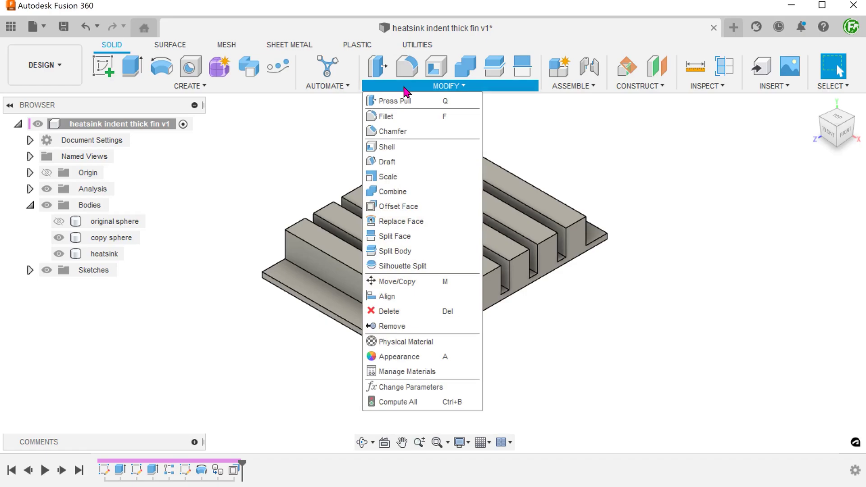
click(428, 252)
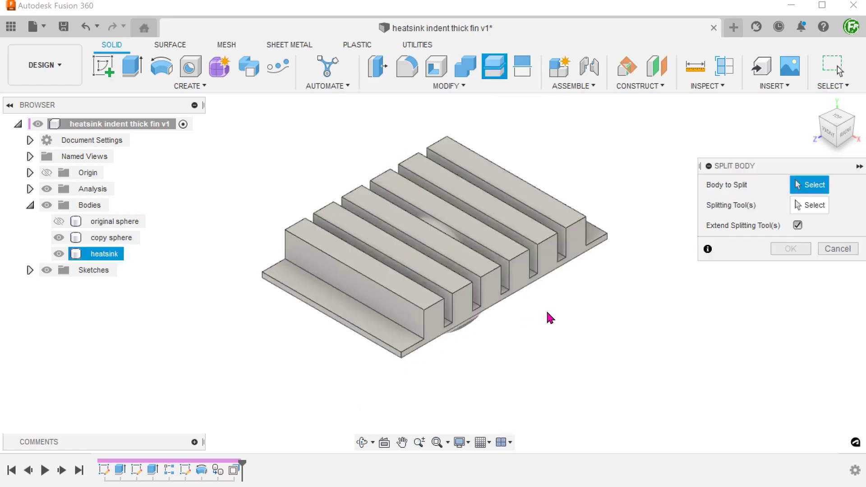
shift+middle_drag(555, 352, 495, 367)
click(455, 309)
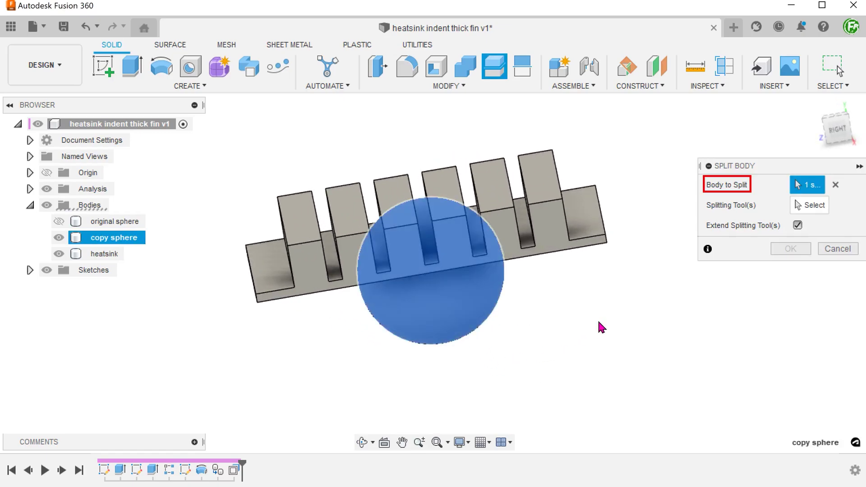
click(813, 207)
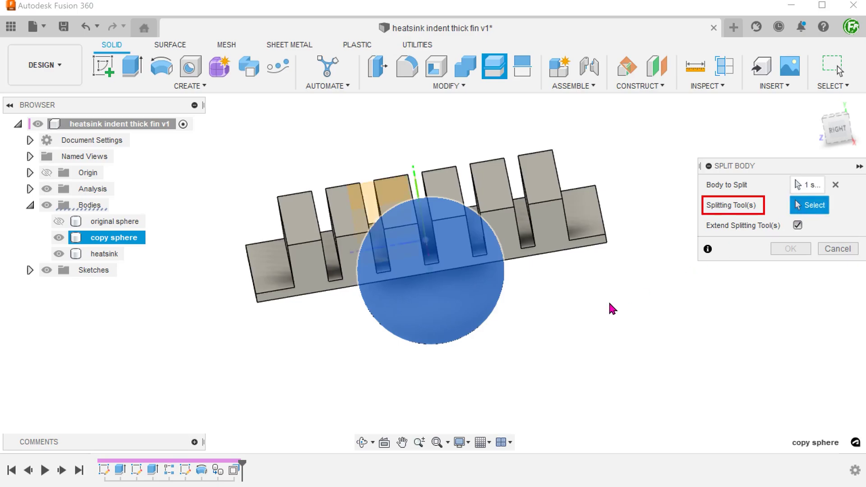
shift+middle_drag(609, 304, 616, 309)
click(558, 246)
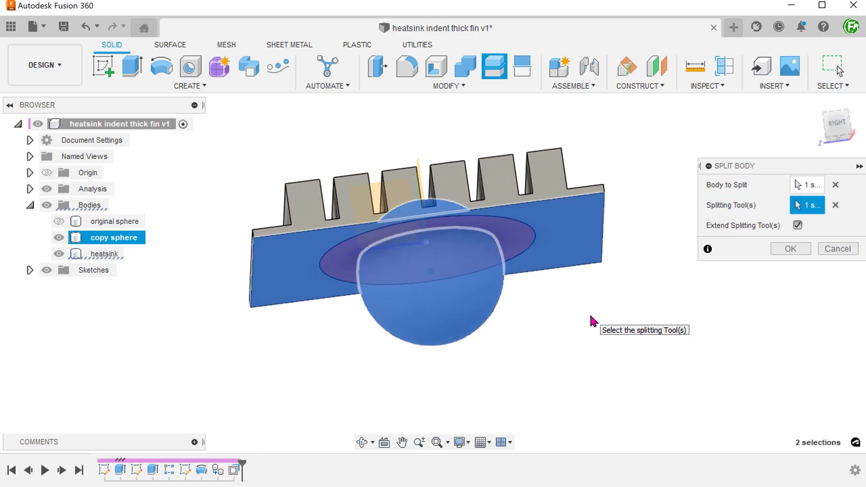
shift+middle_drag(590, 315, 591, 317)
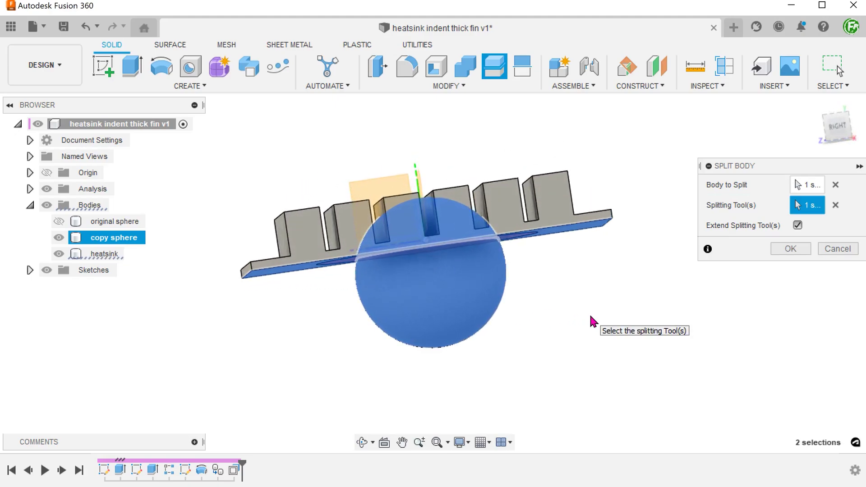
click(788, 249)
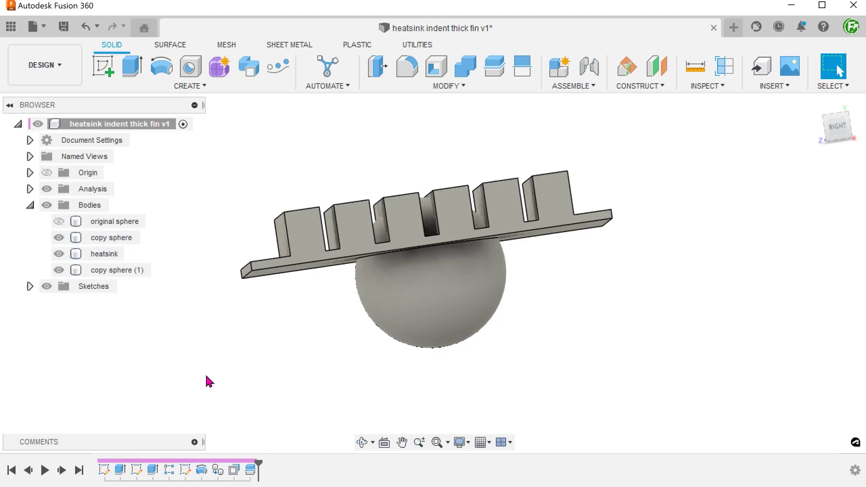
Step: Remove the lower 'copy sphere (1)' piece hanging below the base
click(123, 271)
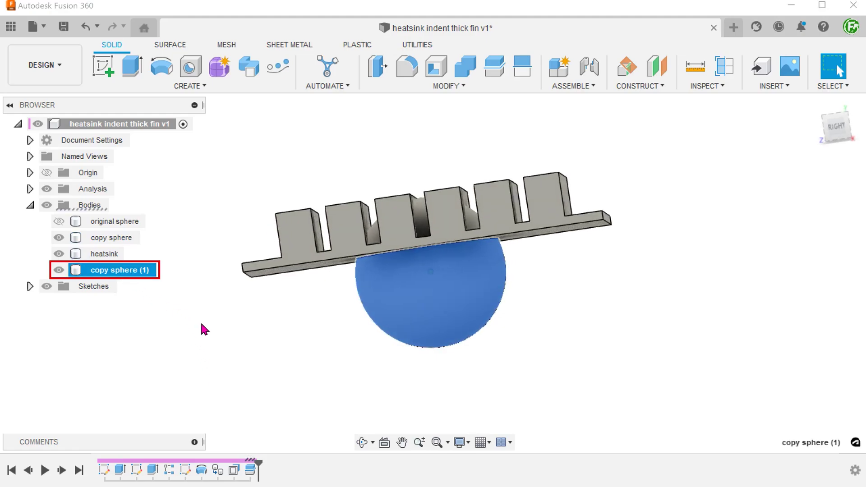
click(202, 322)
right_click(122, 277)
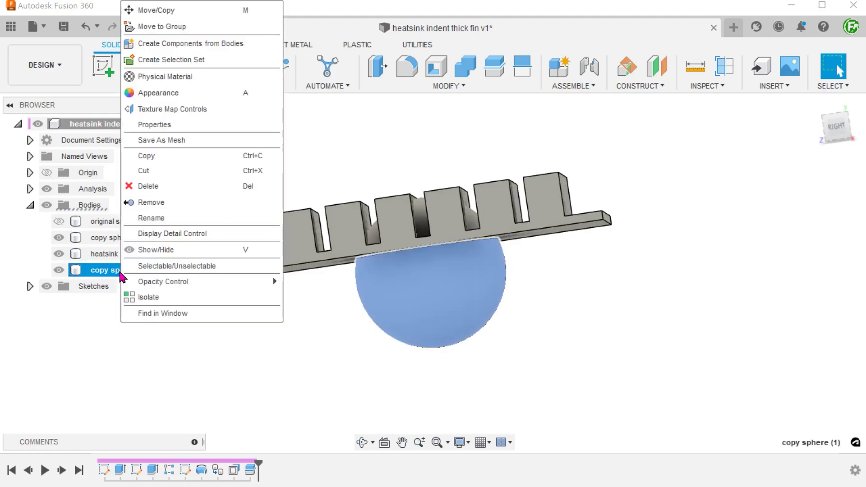
click(189, 207)
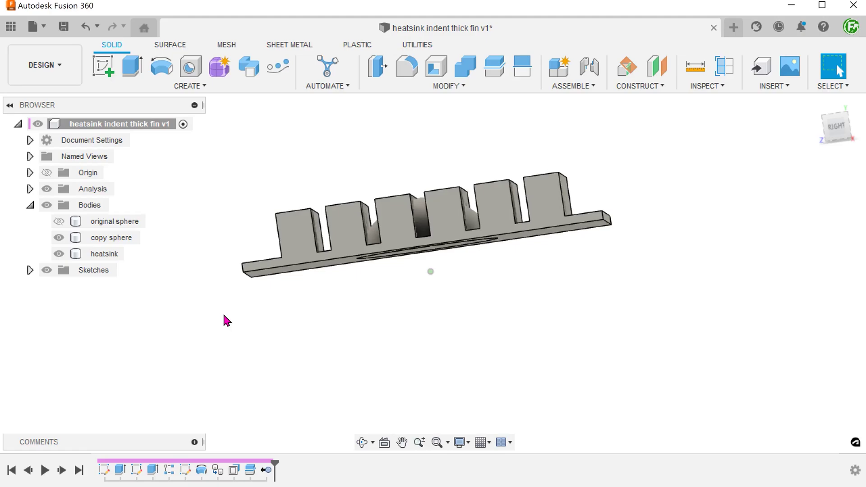
shift+middle_drag(223, 314, 290, 354)
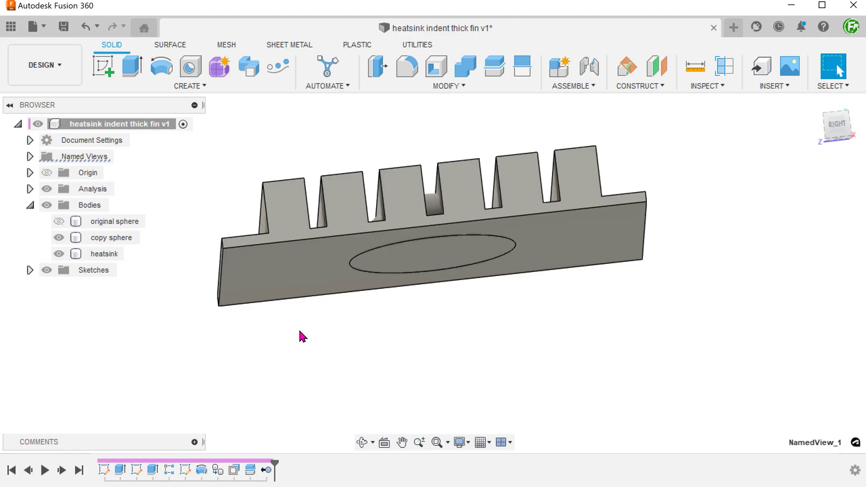
Step: Cut the copy sphere from the heatsink with Keep Tools on, then hide the sphere to see the indent
click(437, 87)
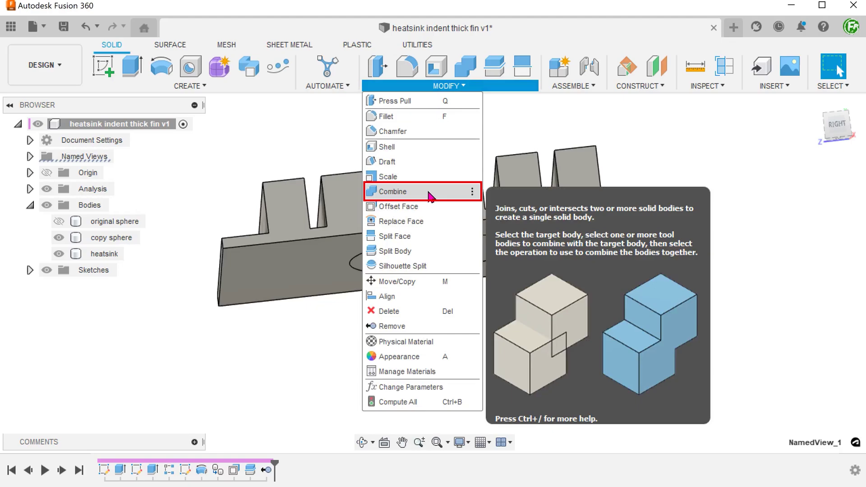
click(430, 193)
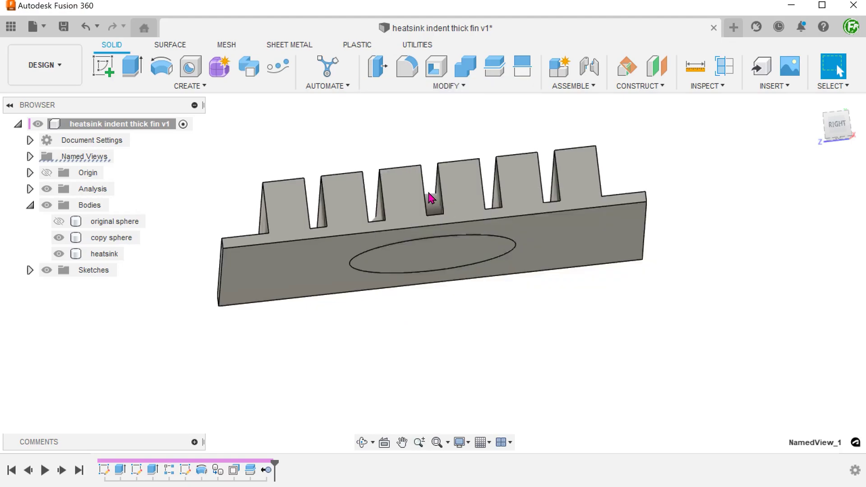
shift+middle_drag(610, 348, 604, 339)
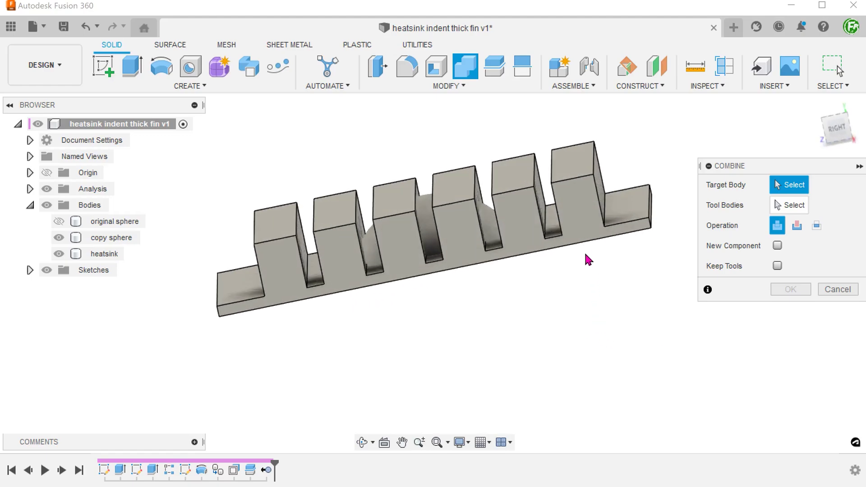
click(575, 226)
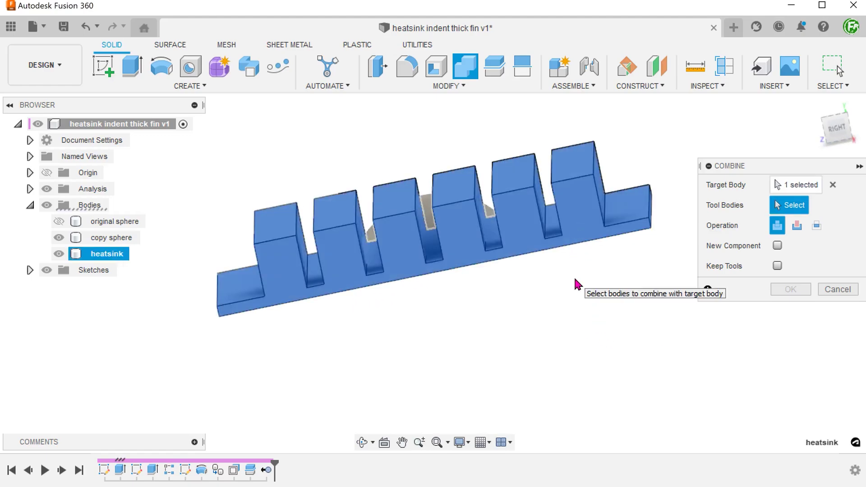
shift+middle_drag(574, 275, 524, 301)
click(434, 204)
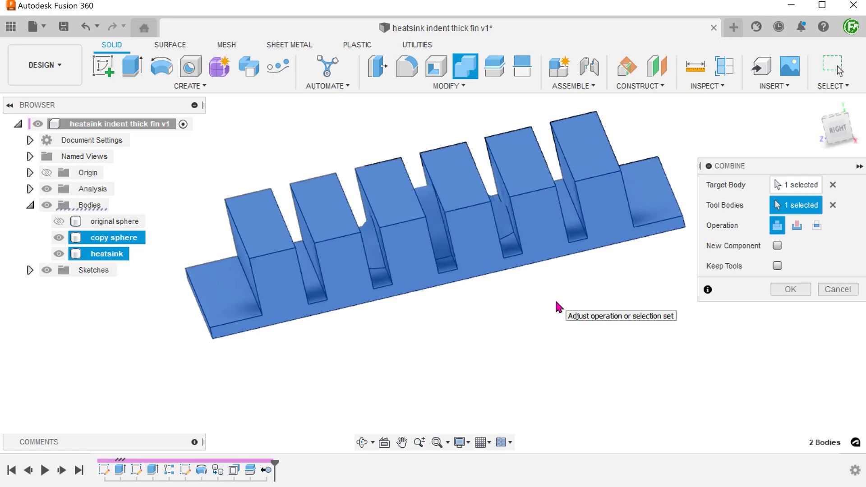
click(797, 227)
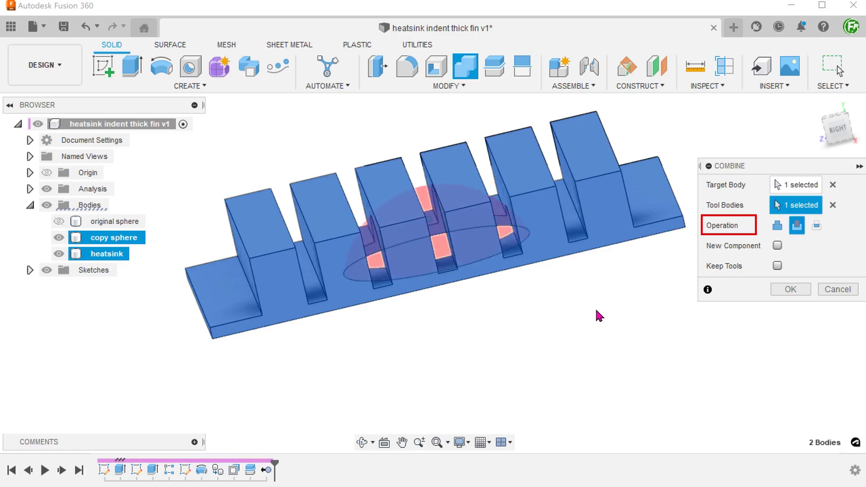
shift+middle_drag(597, 311, 551, 344)
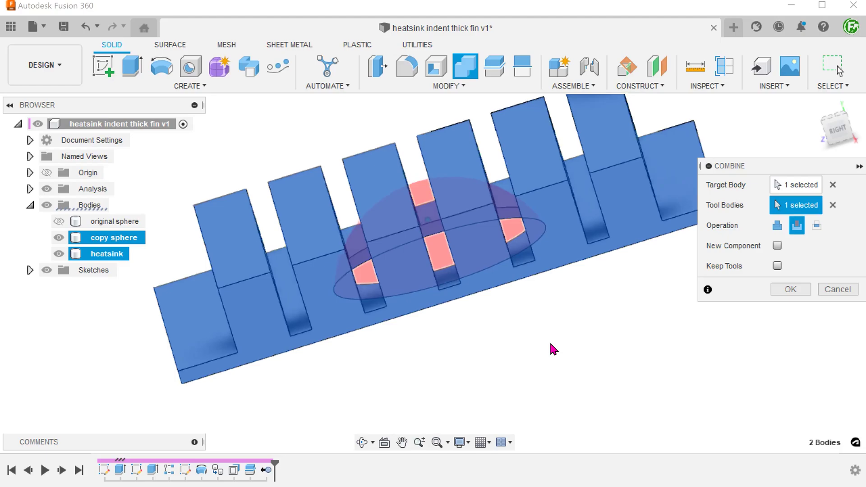
click(777, 266)
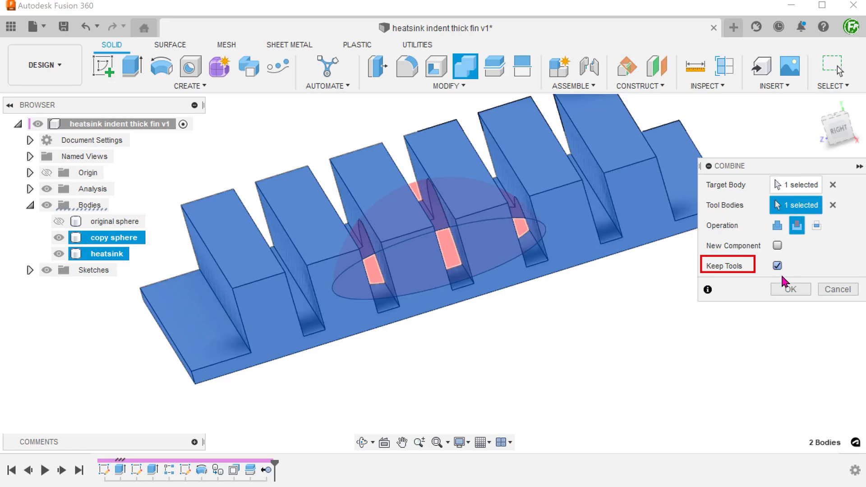
click(792, 289)
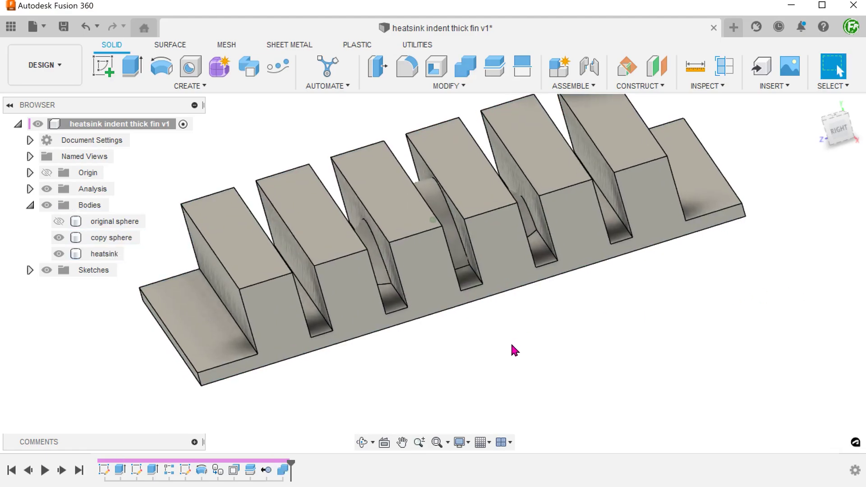
click(59, 238)
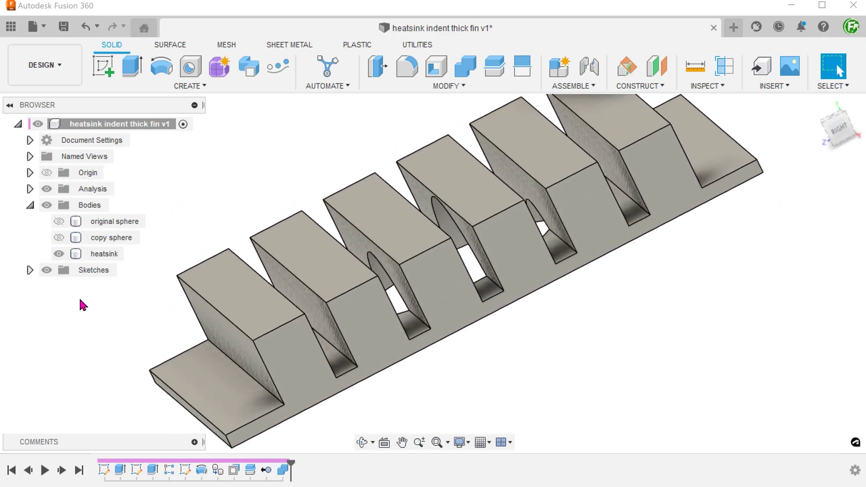
Step: Show the copy sphere again and shell it to a 3 mm wall, removing its flat face
click(59, 237)
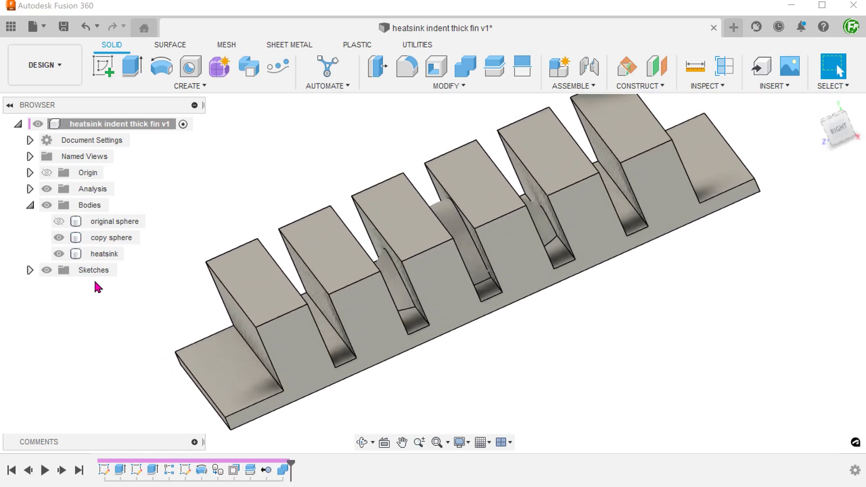
click(383, 87)
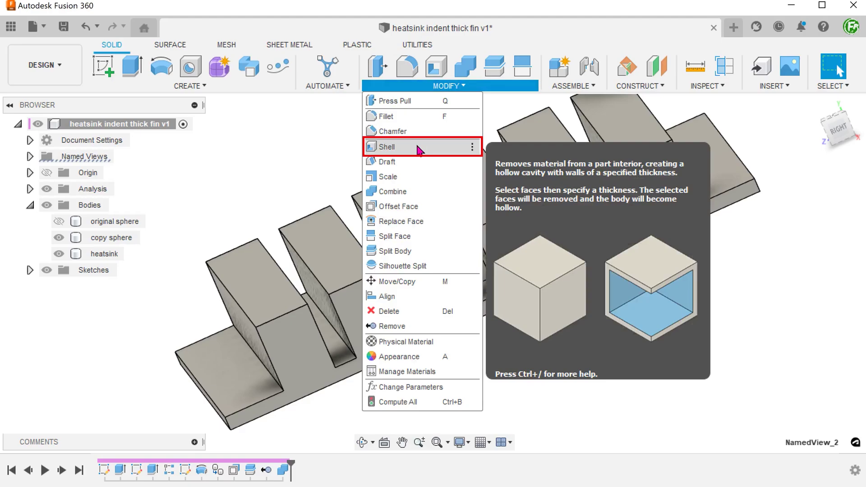
click(420, 152)
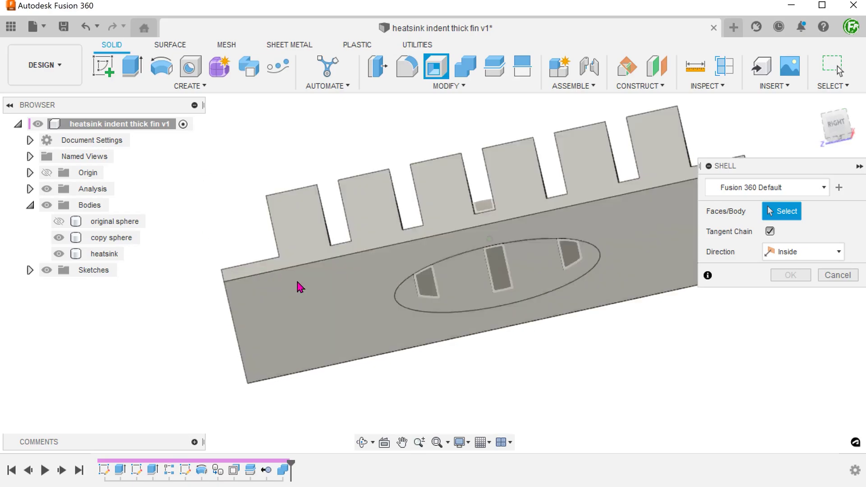
click(467, 296)
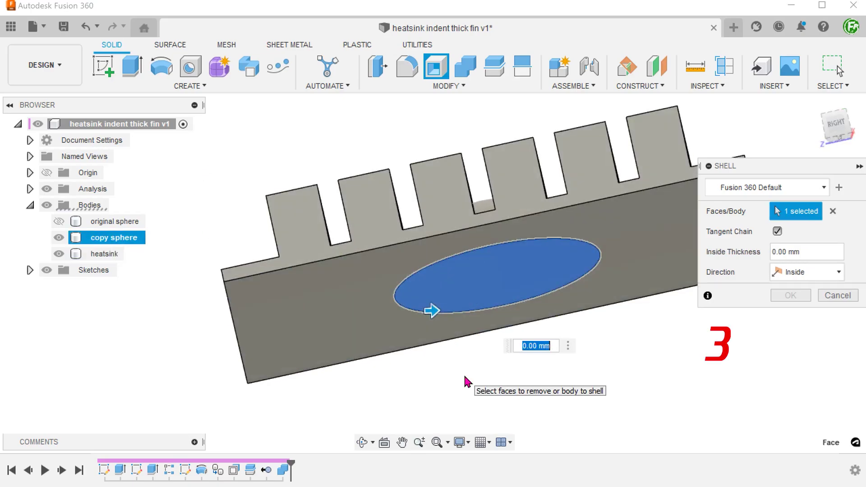
text(3)
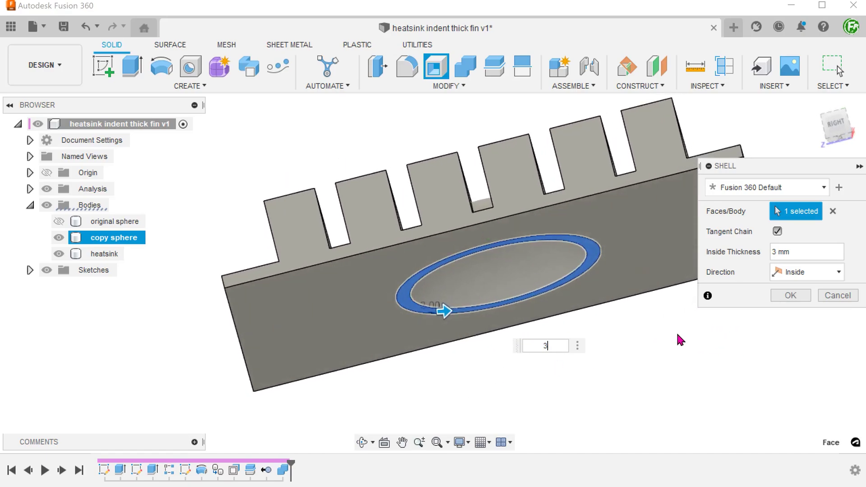
click(791, 297)
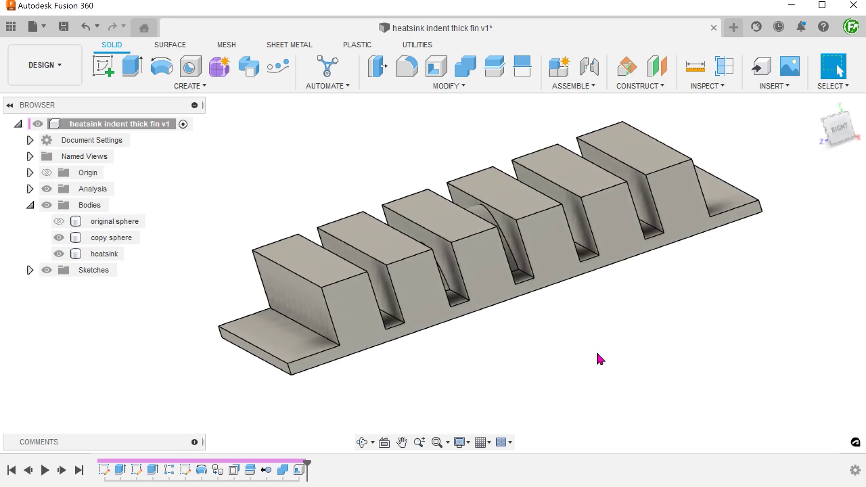
Step: Set up a Combine Join with the heatsink as target, the copy sphere as tool, and Keep Tools off
click(401, 88)
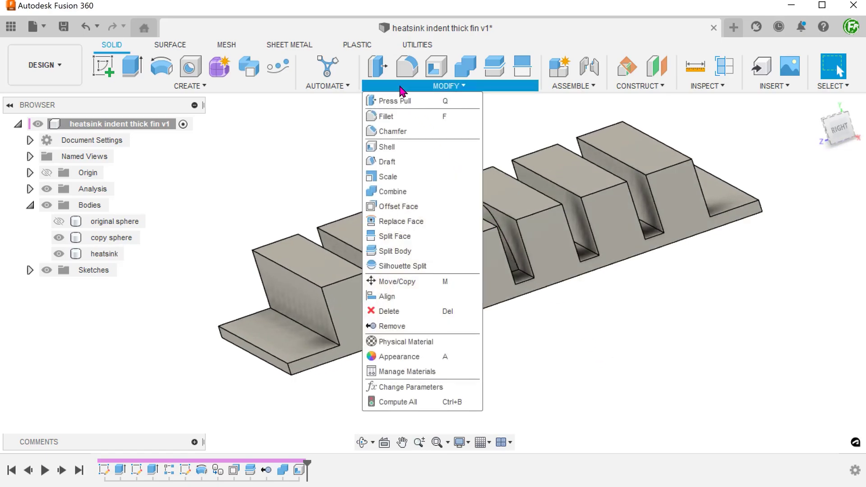
click(425, 197)
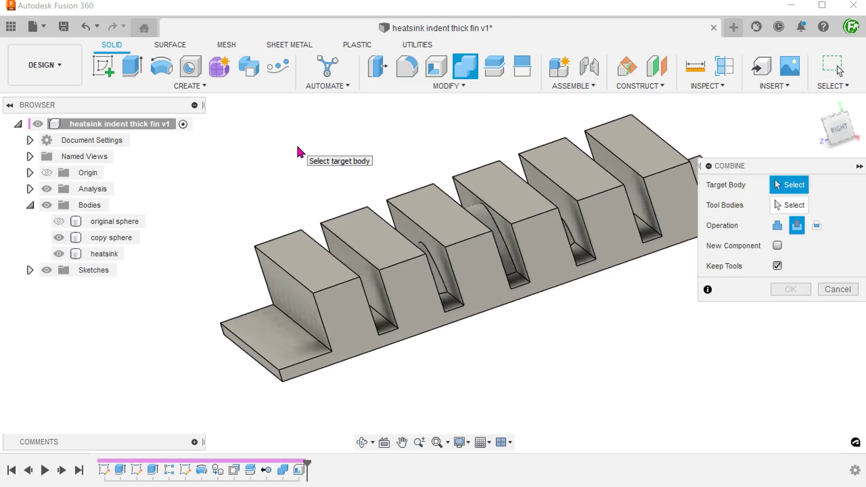
click(433, 208)
scroll(484, 222, up, 1)
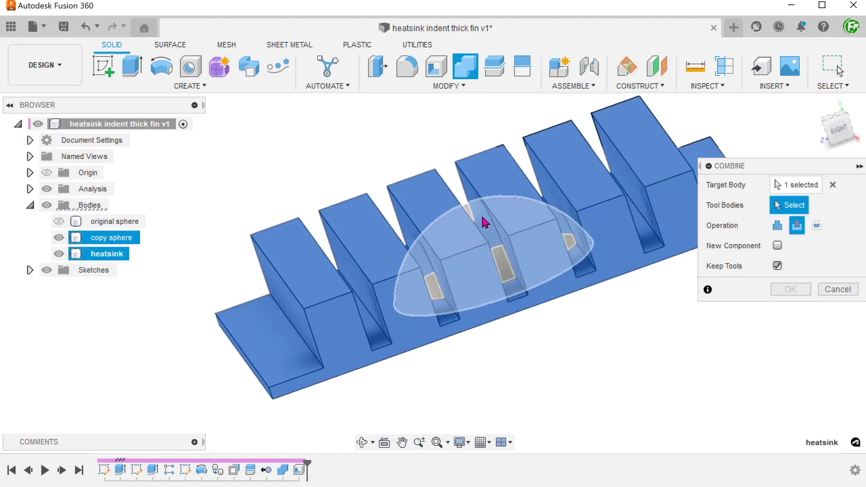
click(484, 222)
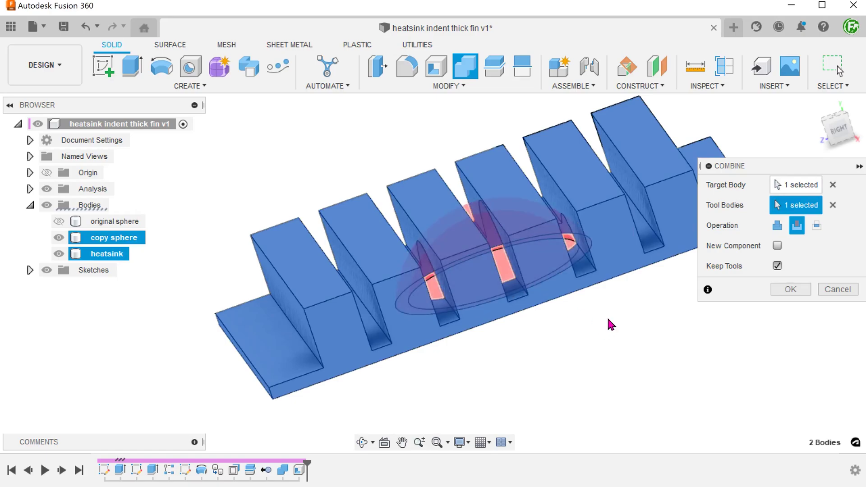
click(777, 227)
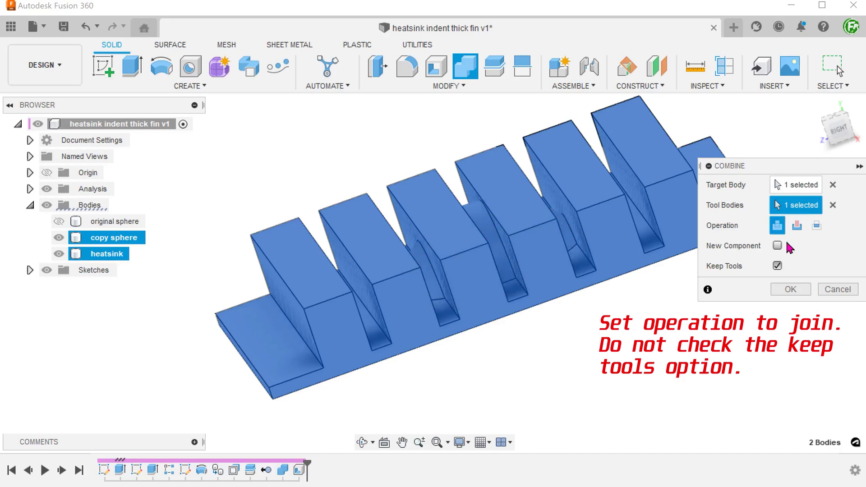
click(778, 266)
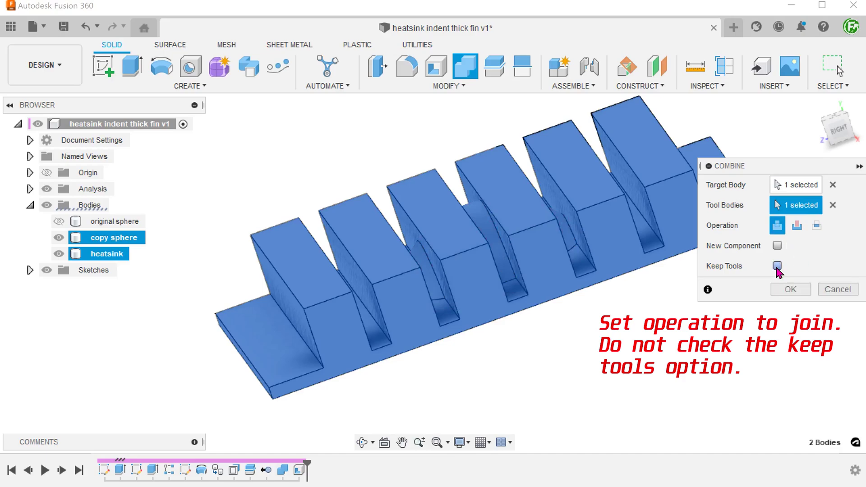